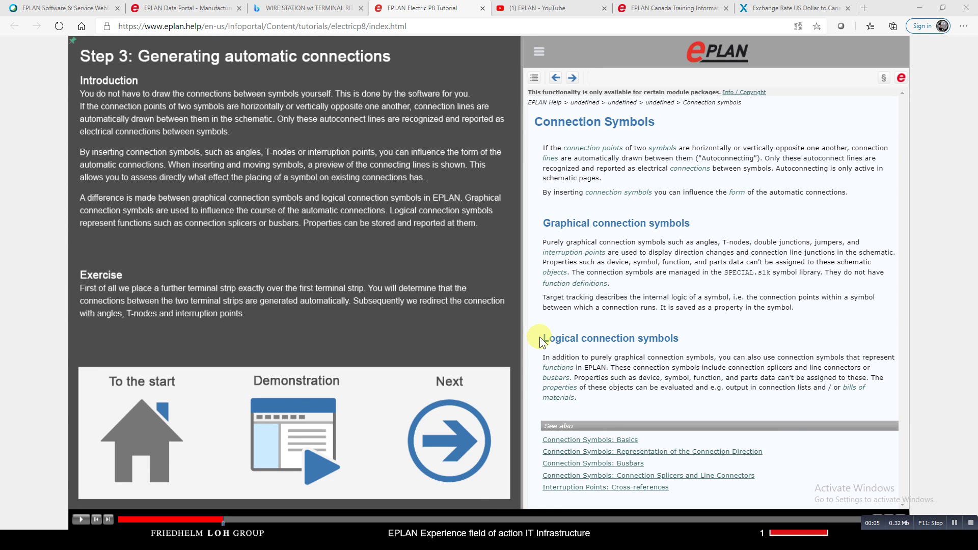
Step: Play the demonstration for Step 3, Generating automatic connections, and pause it partway through
left_click(321, 466)
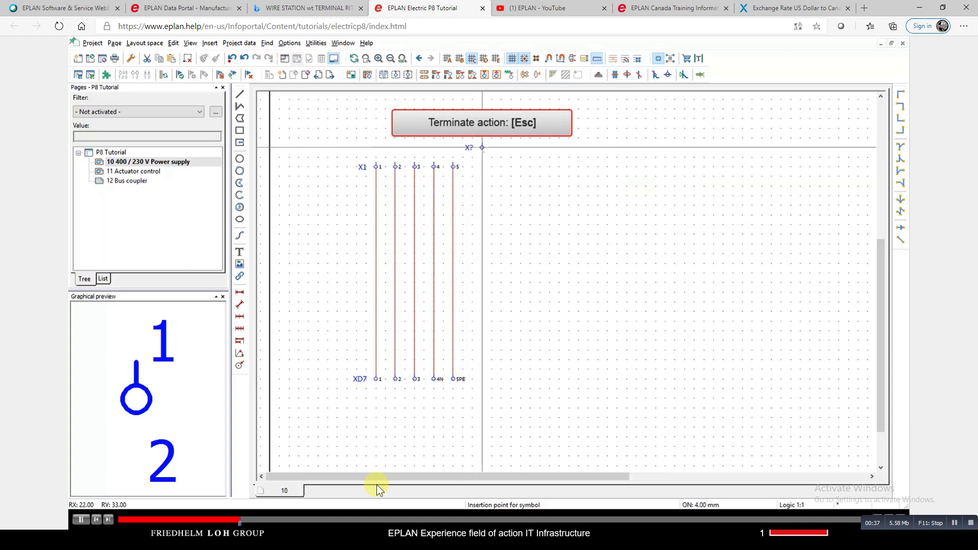
left_click(81, 519)
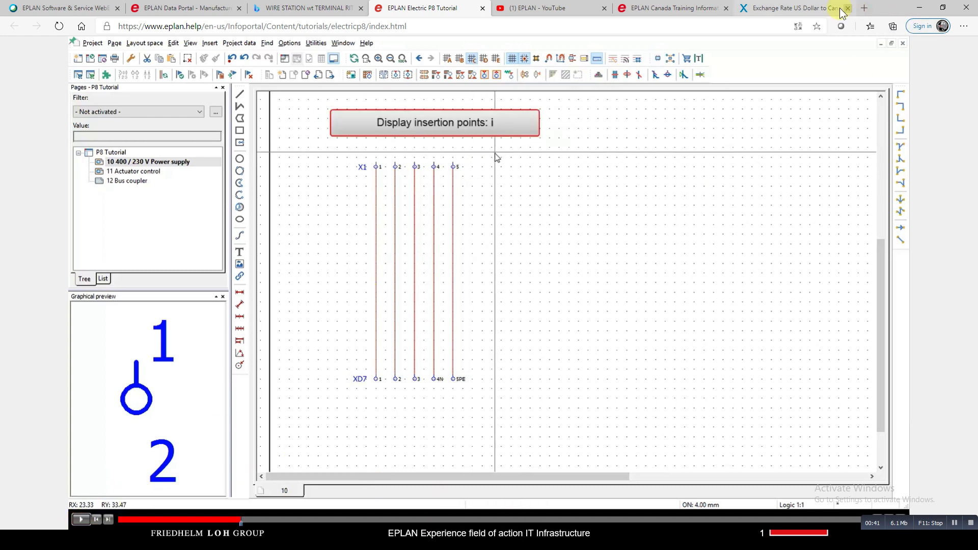
Step: Open epulse.com in a new browser tab and sign in to EPLAN ePULSE
left_click(866, 9)
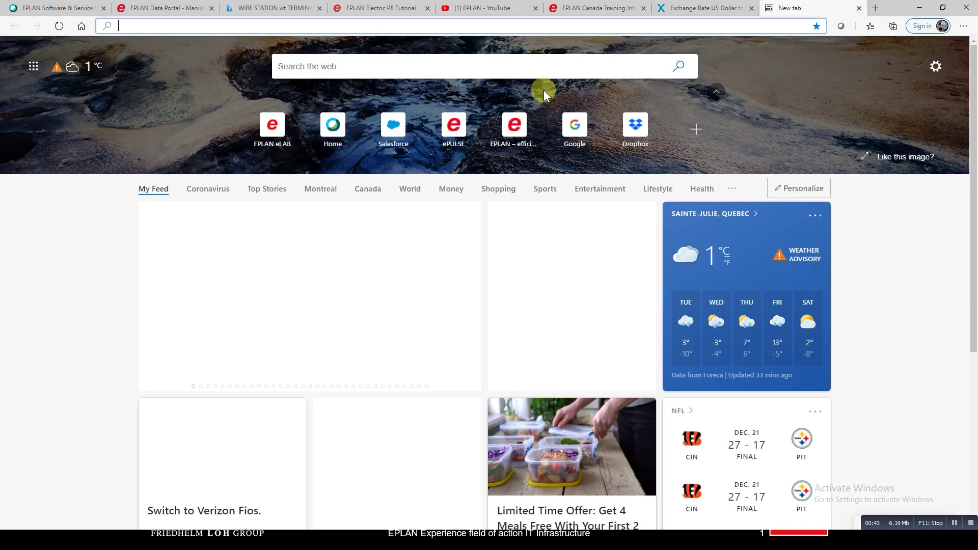
type("epulse.com")
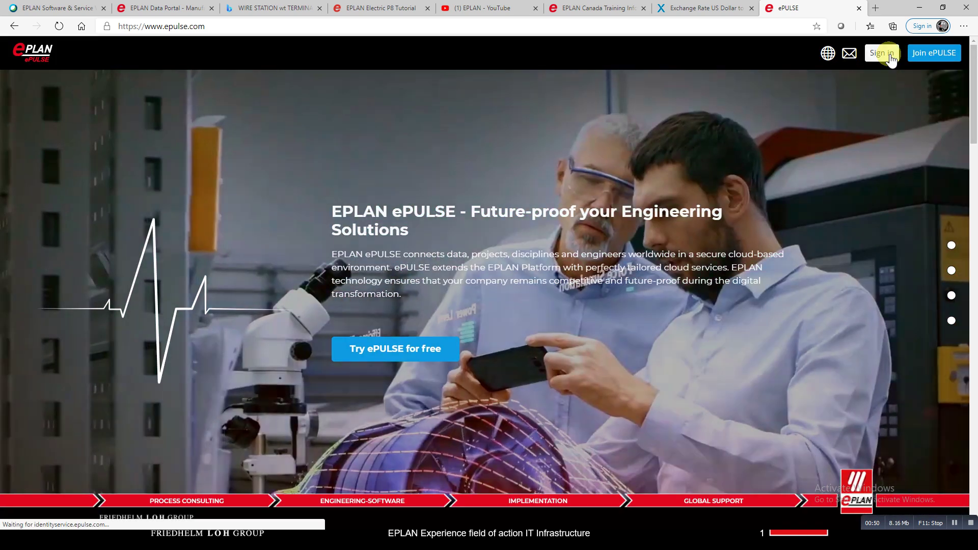
left_click(882, 53)
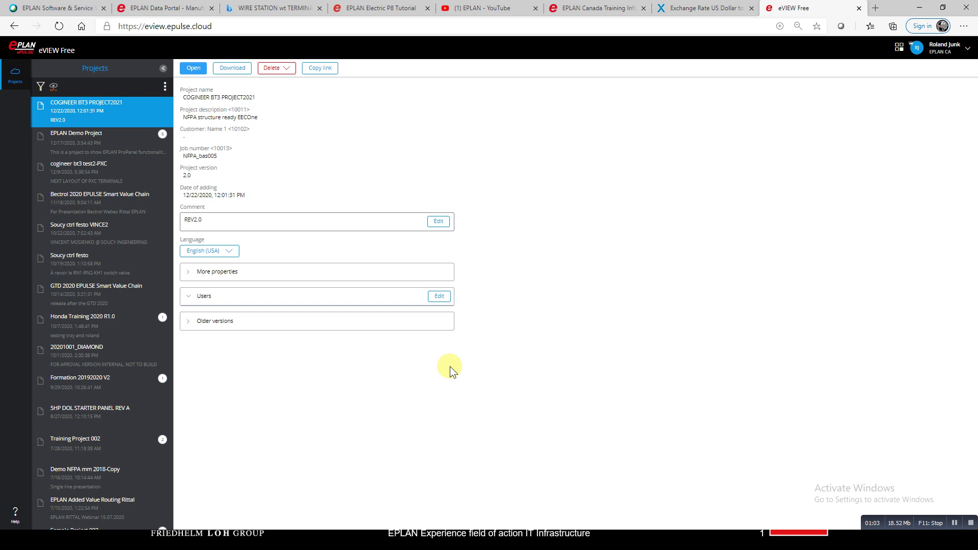
Step: Open COGINEER BT3 PROJECT2021 in eVIEW and display page 10 POWER DIAGRAM under 600V, mounting location A1
left_click(194, 68)
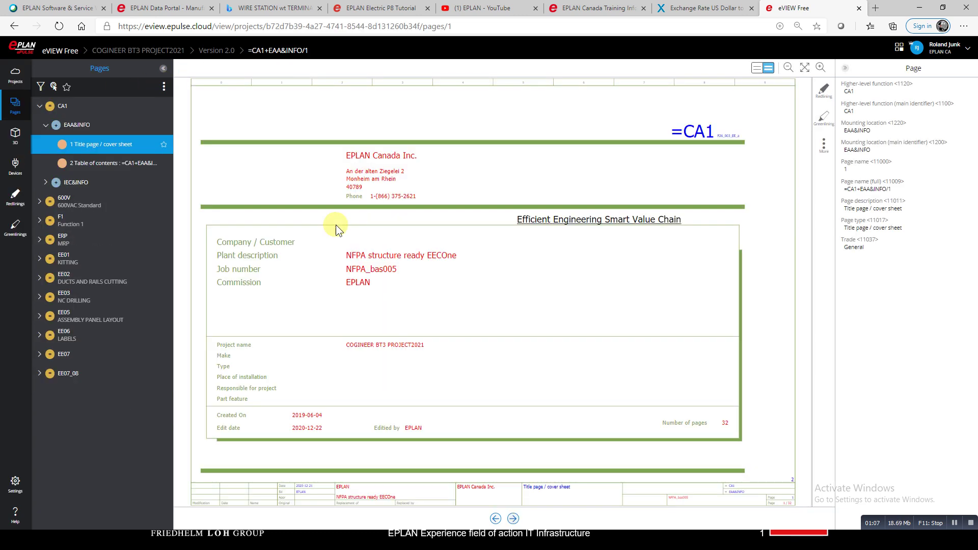
left_click(111, 164)
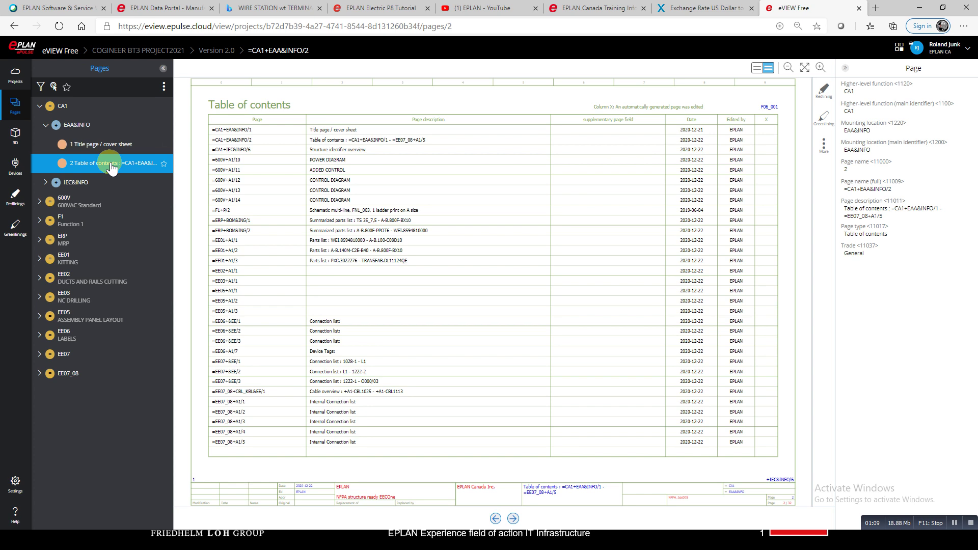
left_click(74, 200)
left_click(69, 221)
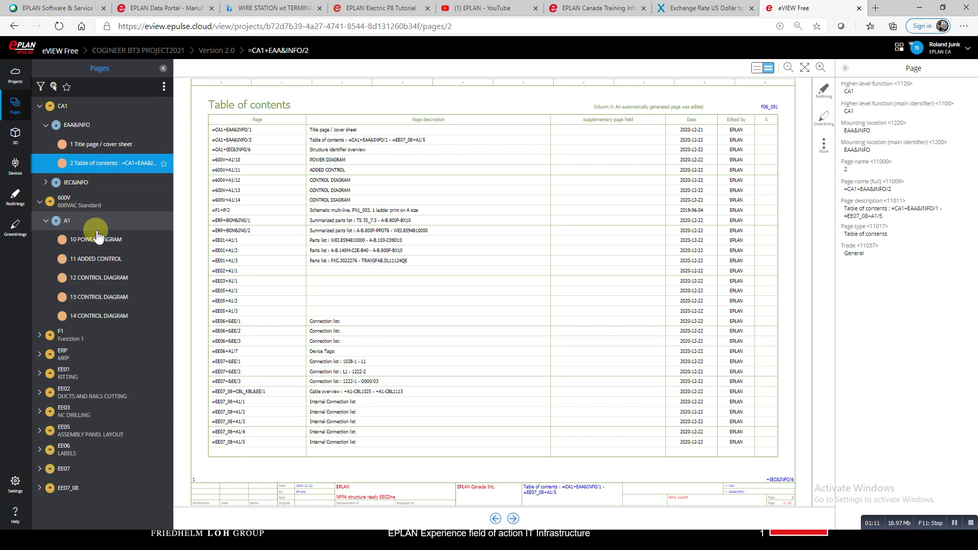
left_click(98, 238)
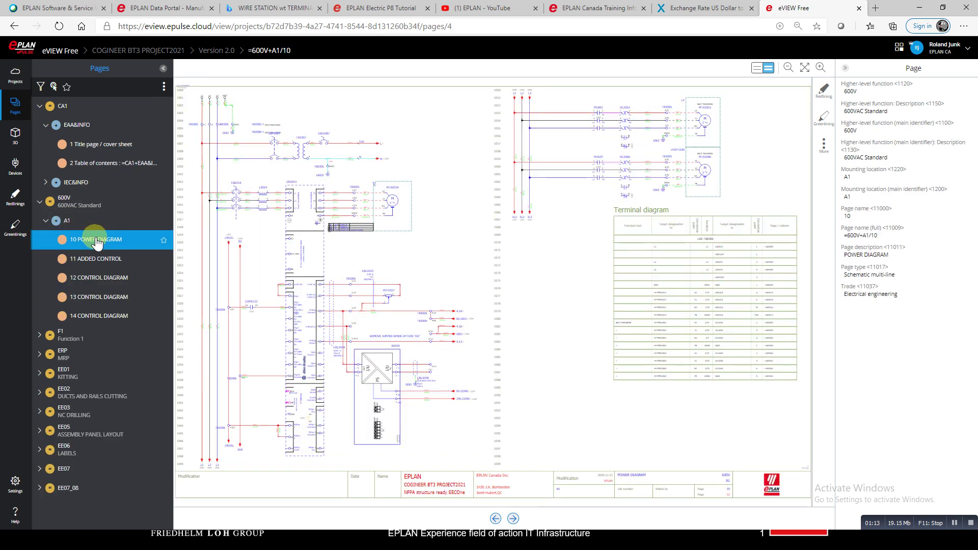
Step: Draw a redlining rectangle around motor MTR1053 and its TB1005 terminals on the power diagram
scroll(738, 104, "up", 1)
scroll(738, 104, "up", 4)
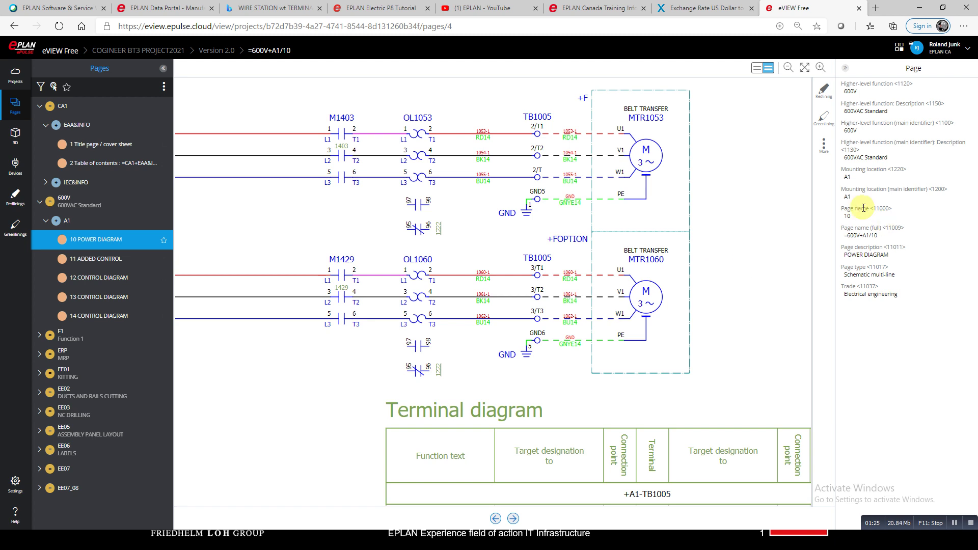
left_click(824, 90)
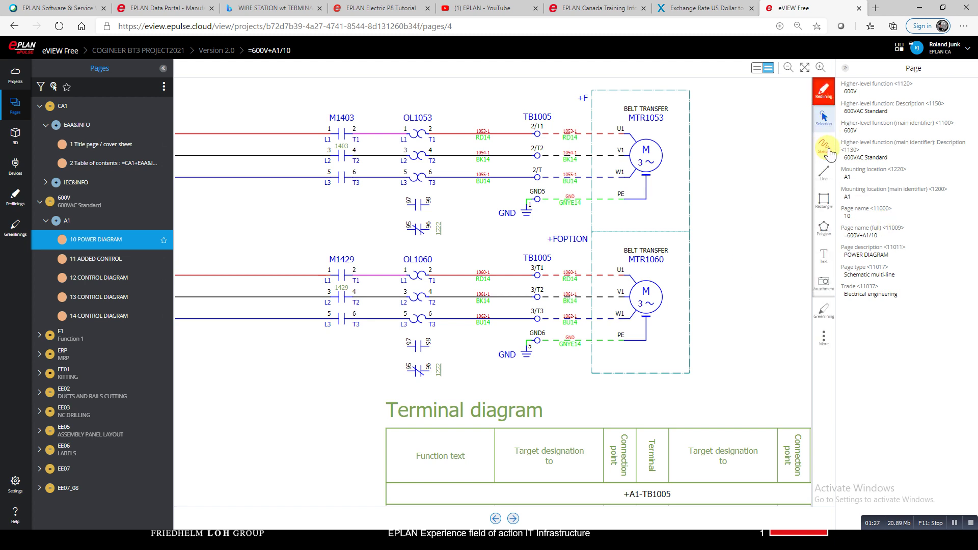
left_click(824, 200)
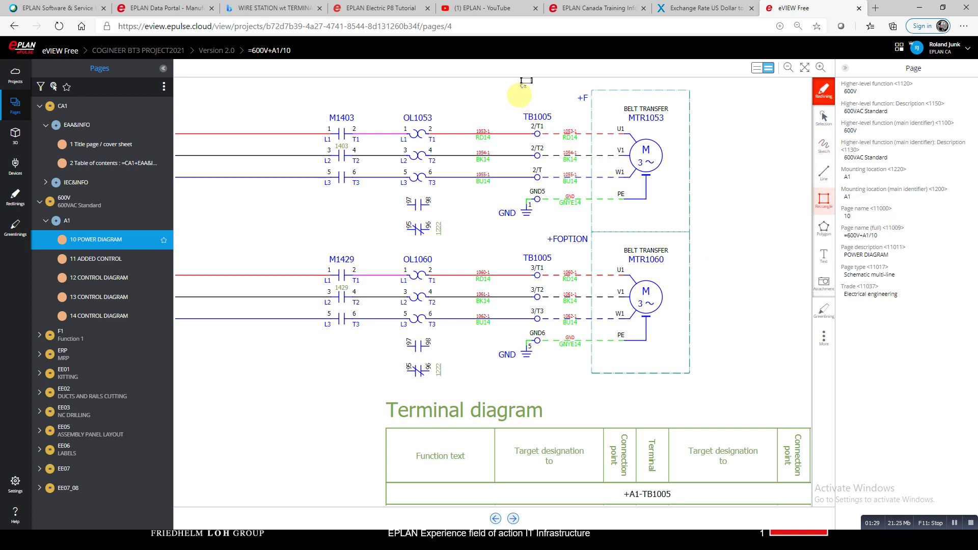
mouse_move(518, 87)
left_mouse_down()
mouse_move(635, 135)
mouse_move(718, 236)
left_mouse_up()
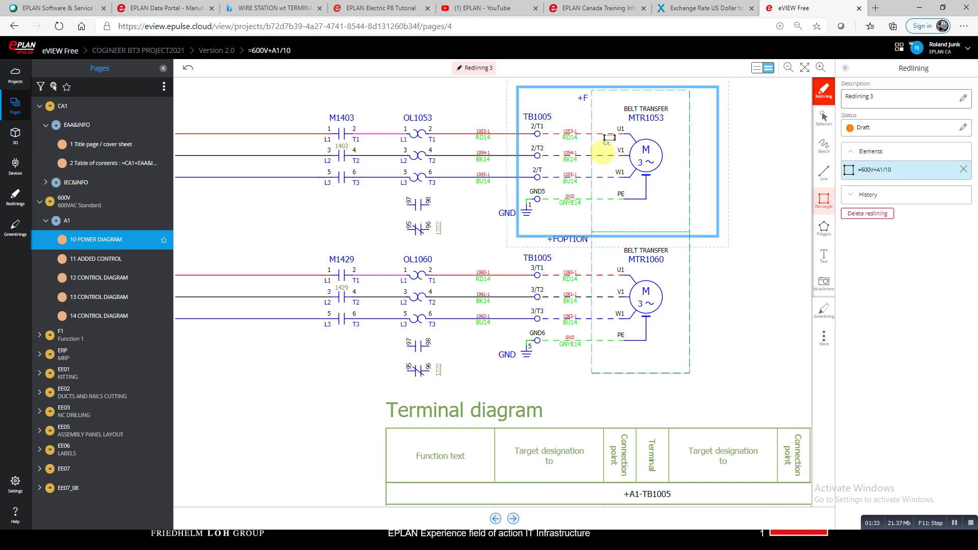
Step: Sketch a freehand redlining cross between wires 1053-1 and 1054-1, just before motor MTR1053's U1 and V1 connections
scroll(609, 153, "up", 3)
left_click(827, 146)
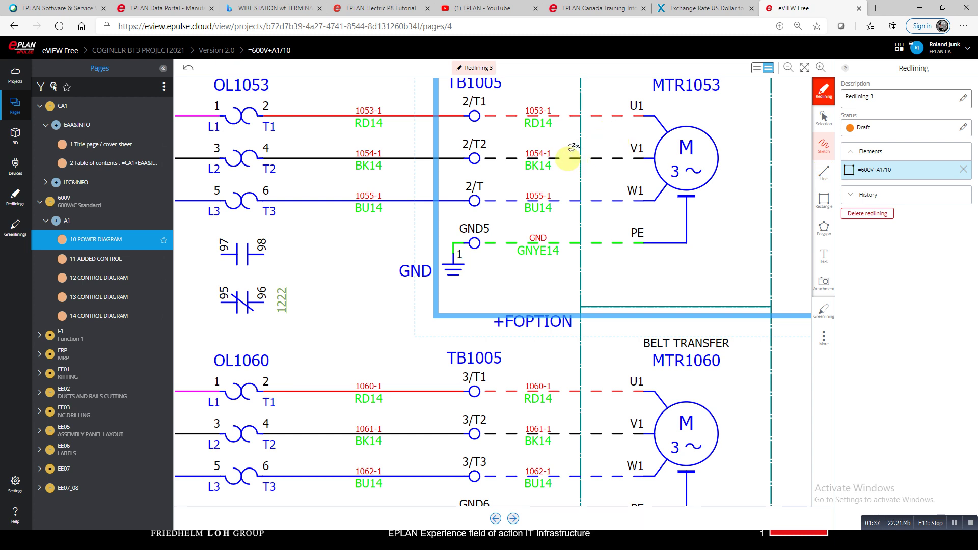
left_click_drag(569, 157, 631, 115)
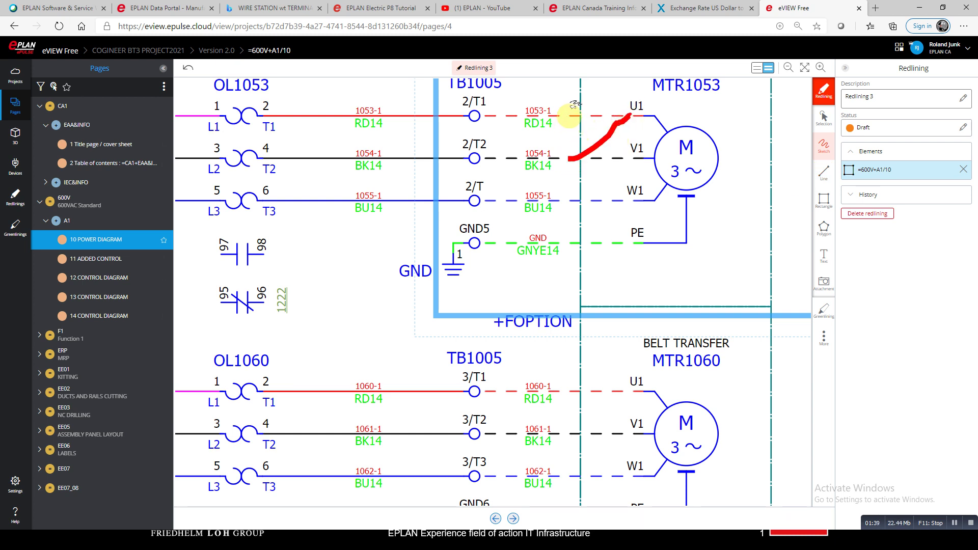
mouse_move(569, 117)
left_mouse_down()
mouse_move(614, 137)
mouse_move(618, 160)
left_mouse_up()
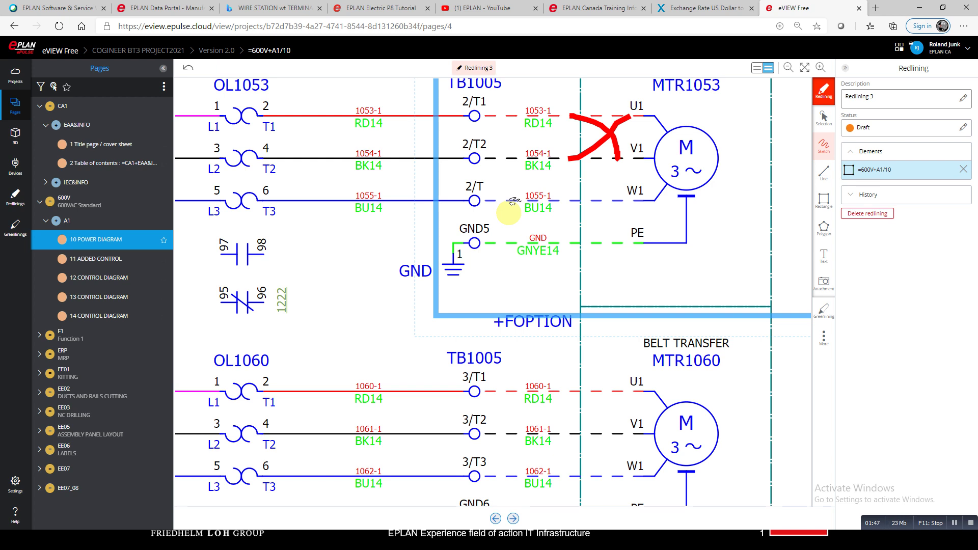
Step: In the terminal diagram, sketch a redlining outline around the four +F-MTR1053 rows and a cross between connection points U1 and V1
scroll(398, 138, "down", 5)
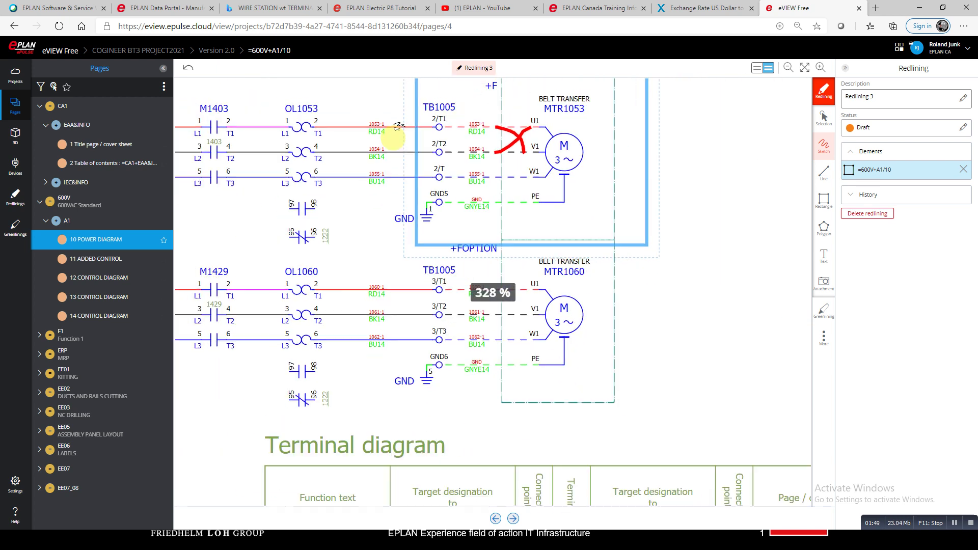
scroll(399, 137, "down", 2)
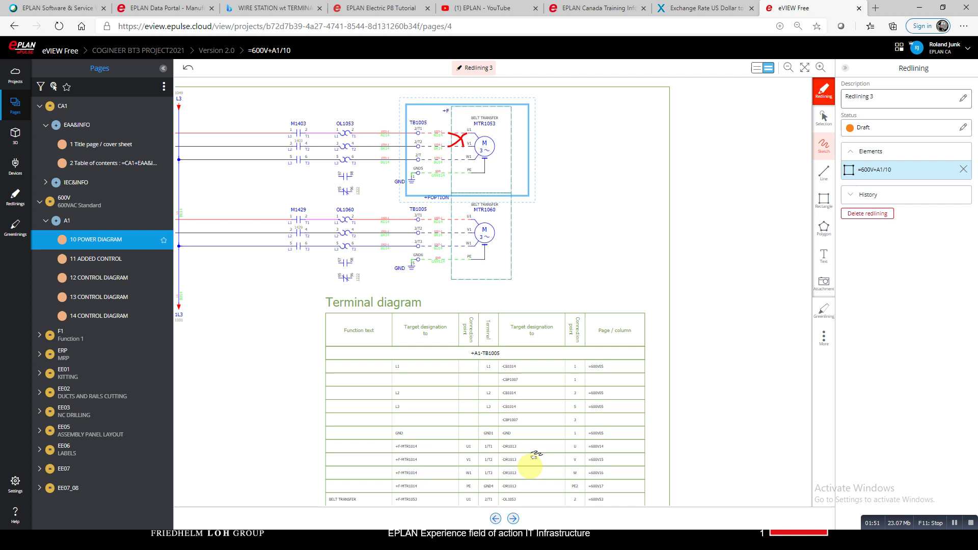
scroll(437, 141, "up", 7)
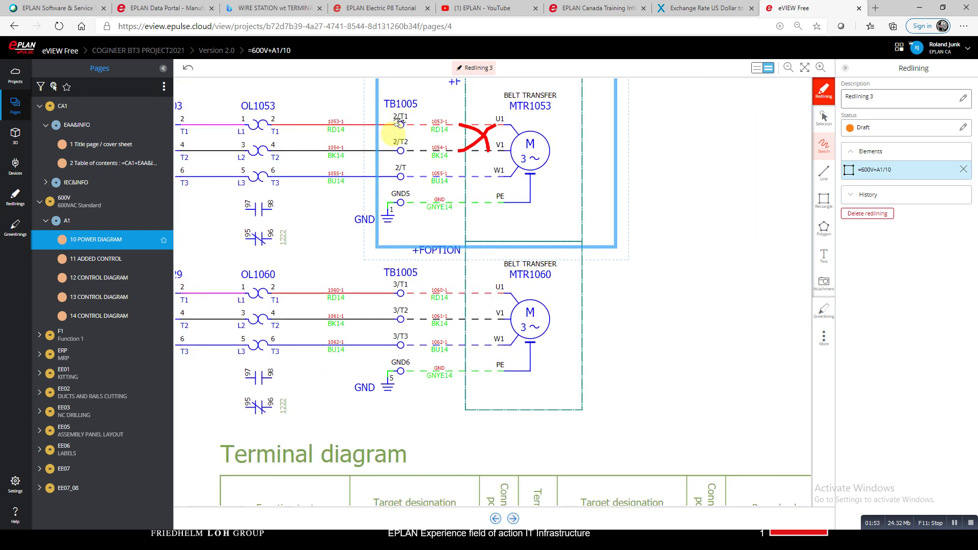
scroll(399, 145, "down", 8)
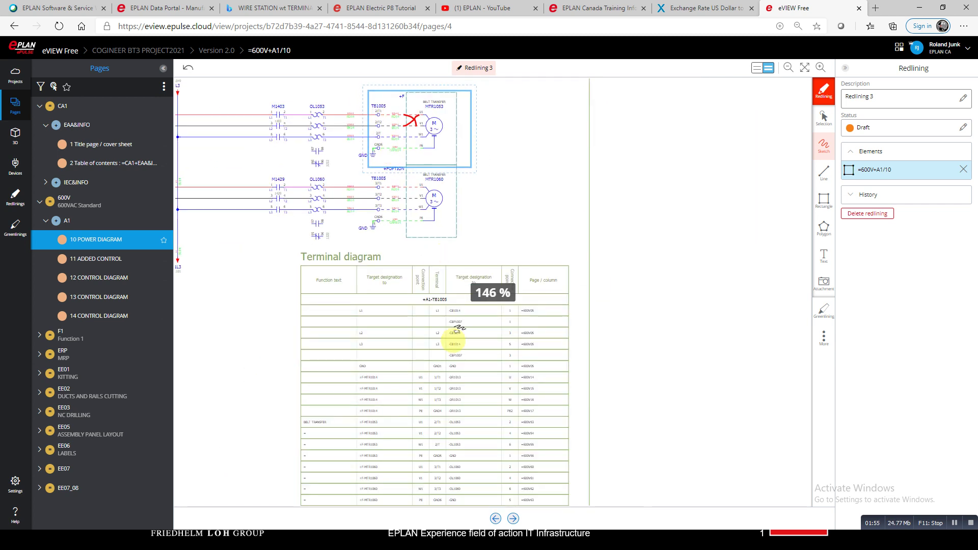
scroll(432, 487, "up", 5)
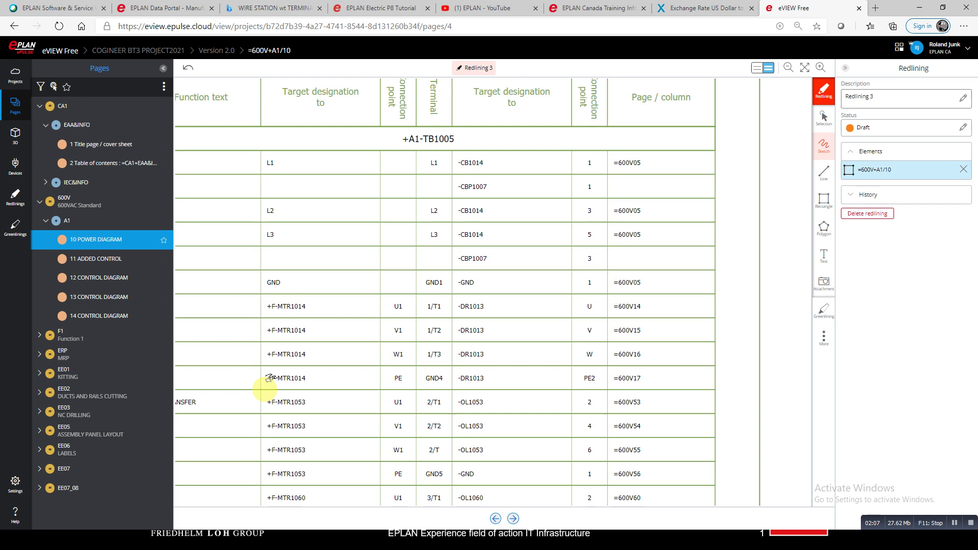
mouse_move(260, 390)
left_mouse_down()
mouse_move(586, 387)
mouse_move(680, 402)
mouse_move(675, 467)
mouse_move(611, 490)
mouse_move(390, 495)
mouse_move(239, 463)
mouse_move(247, 396)
left_mouse_up()
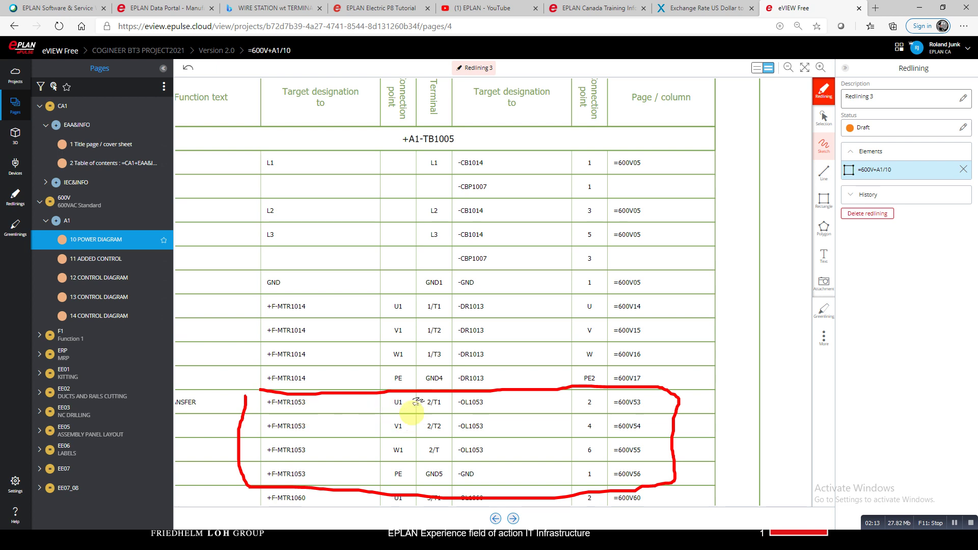
mouse_move(406, 406)
left_mouse_down()
mouse_move(422, 421)
mouse_move(401, 420)
left_mouse_up()
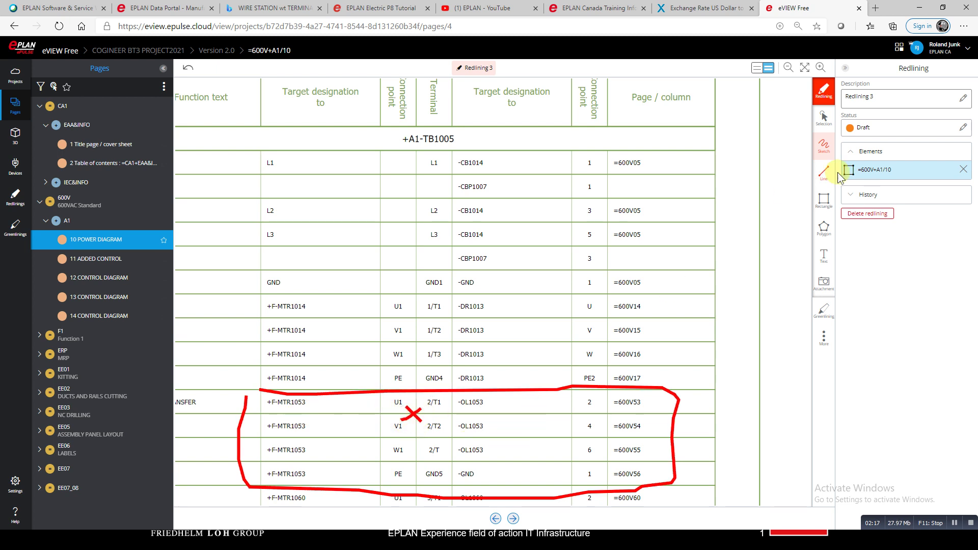
Step: Set the redlining's description to "MOTOR TURNS THE WRONG WAY" and save it
left_click(964, 100)
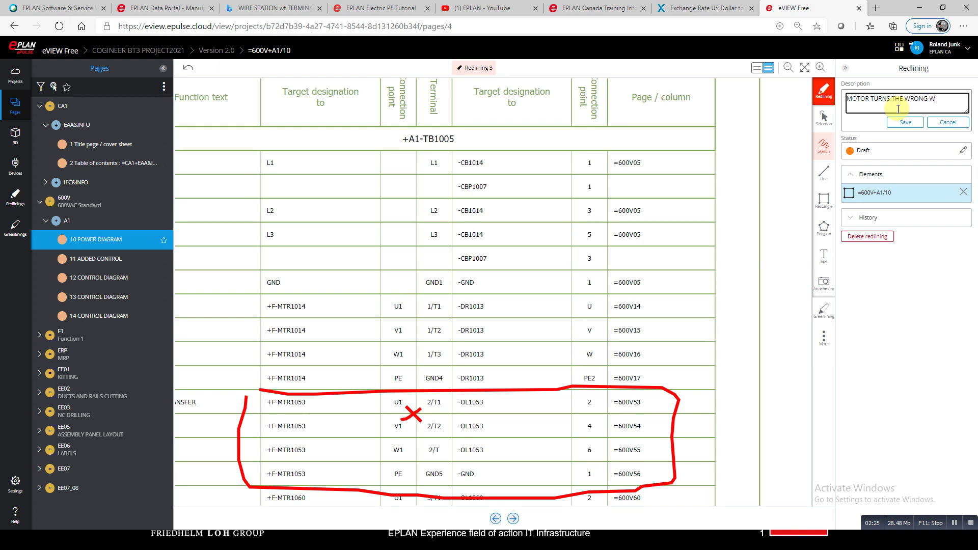
left_click(905, 122)
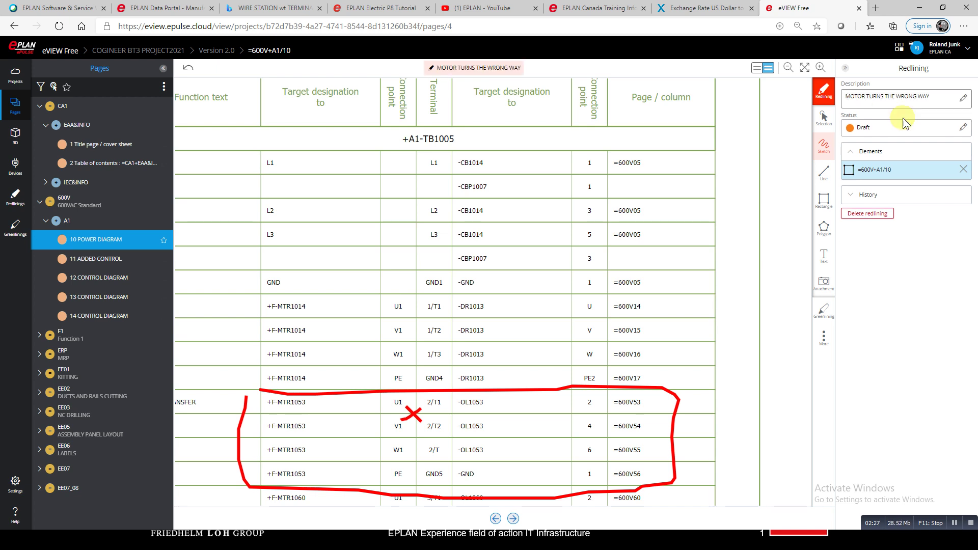
Step: Change the redlining's status to Review with the comment "PLEASE I=USE DIA CONNECTION TO RESOLVED THIS ISSUE"
left_click(964, 127)
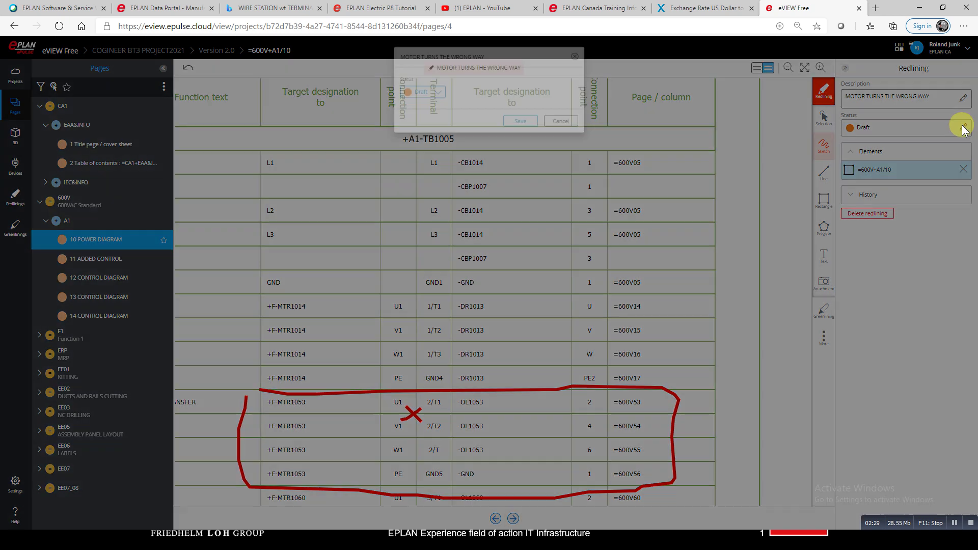
left_click(429, 93)
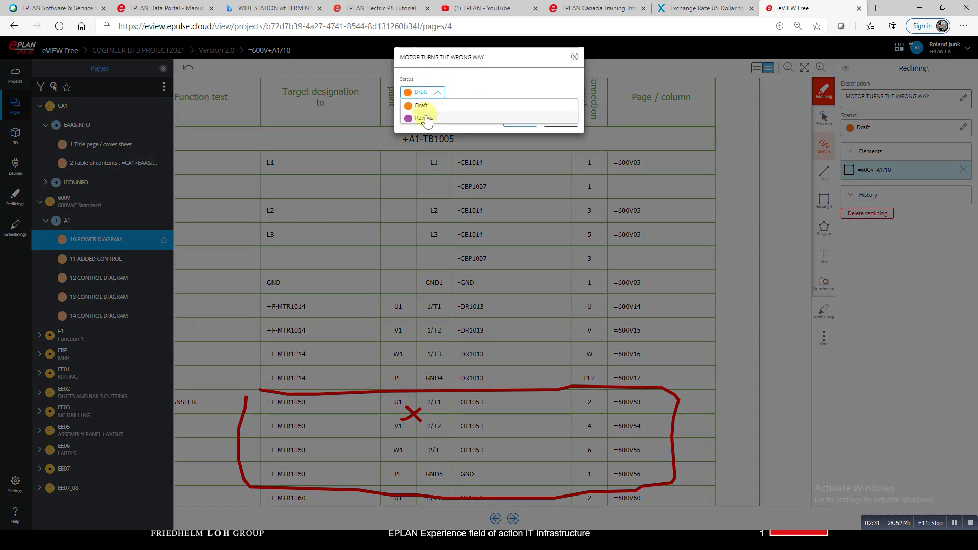
left_click(425, 118)
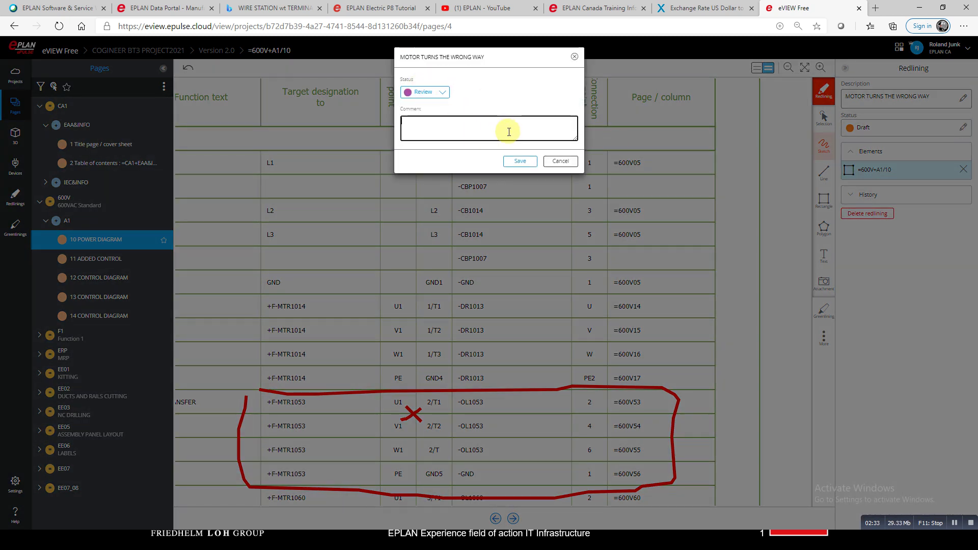
type("PLEASE I=USE DIA")
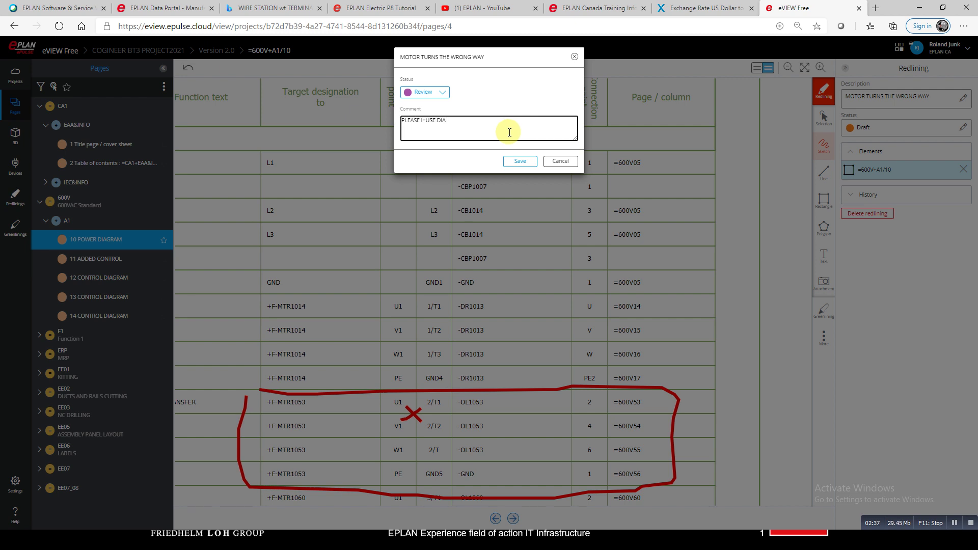
type(" CONNECTION TO RESOLVED THIS ISSUE")
left_click(521, 162)
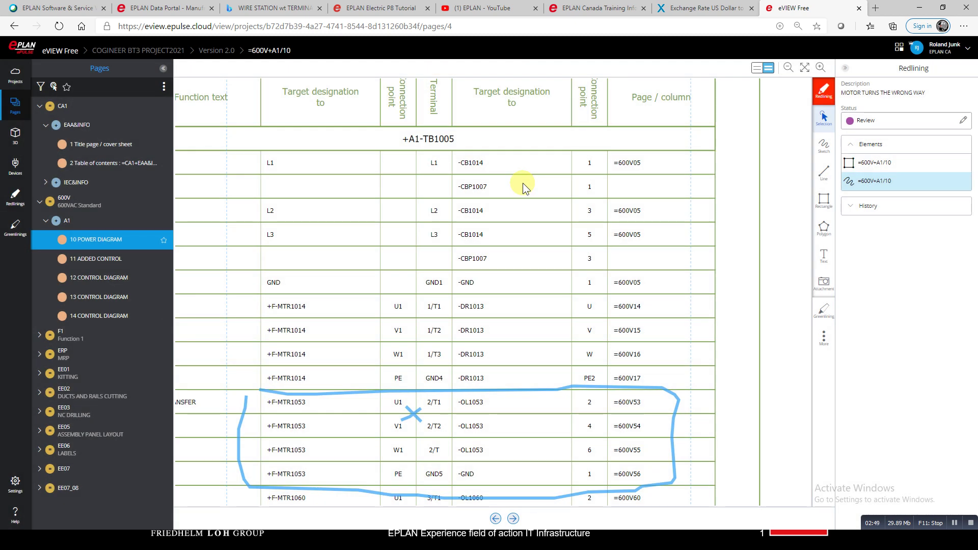
Step: Open page 11 ADDED CONTROL, fit it to the view and inspect the properties of circuit breaker CB1104
left_click(122, 259)
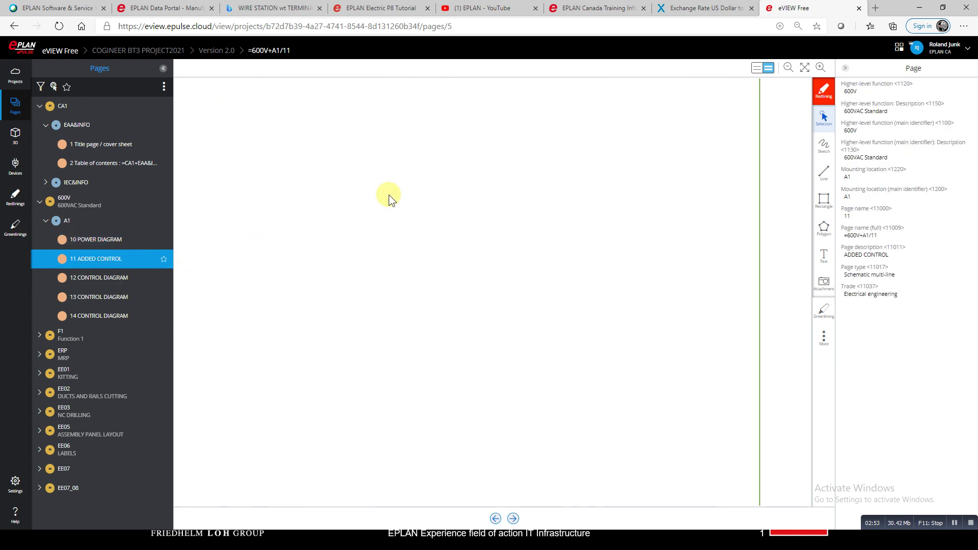
left_click(805, 67)
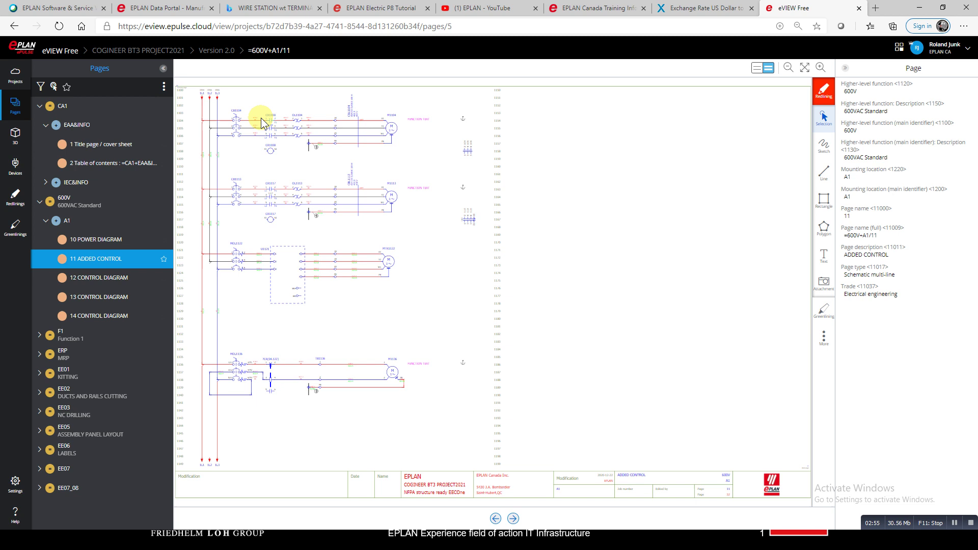
left_click(237, 126)
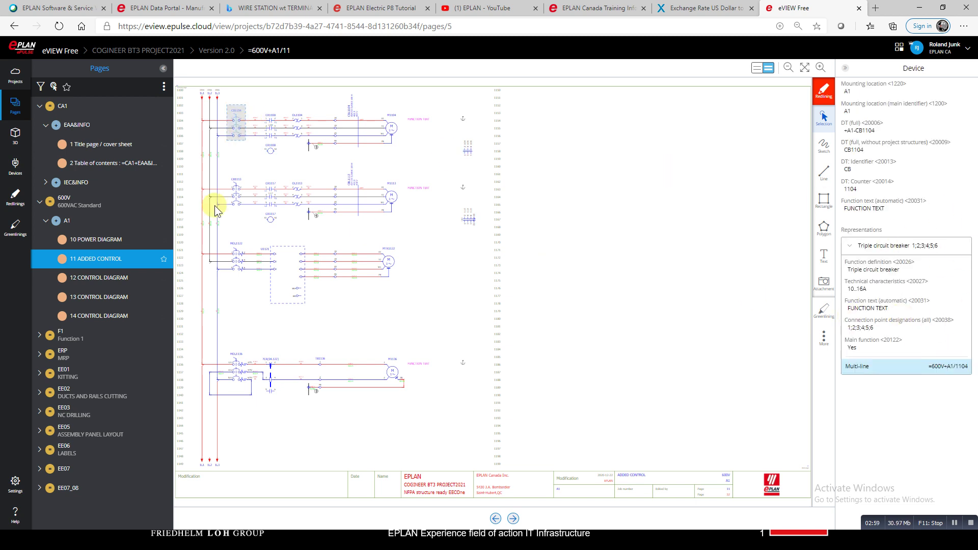
Step: Open page 12 CONTROL DIAGRAM and inspect the properties of emergency stop pushbutton ESTOP1218
left_click(95, 280)
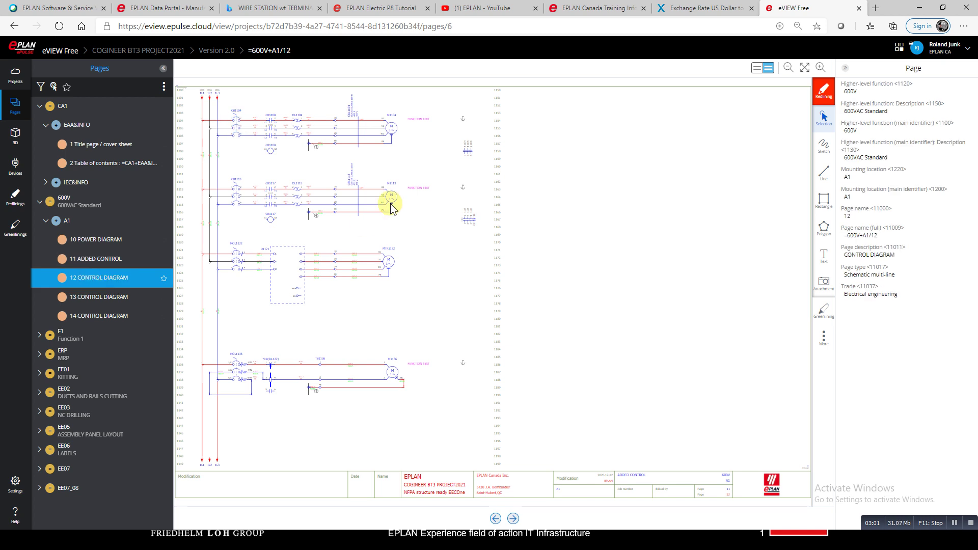
left_click(226, 230)
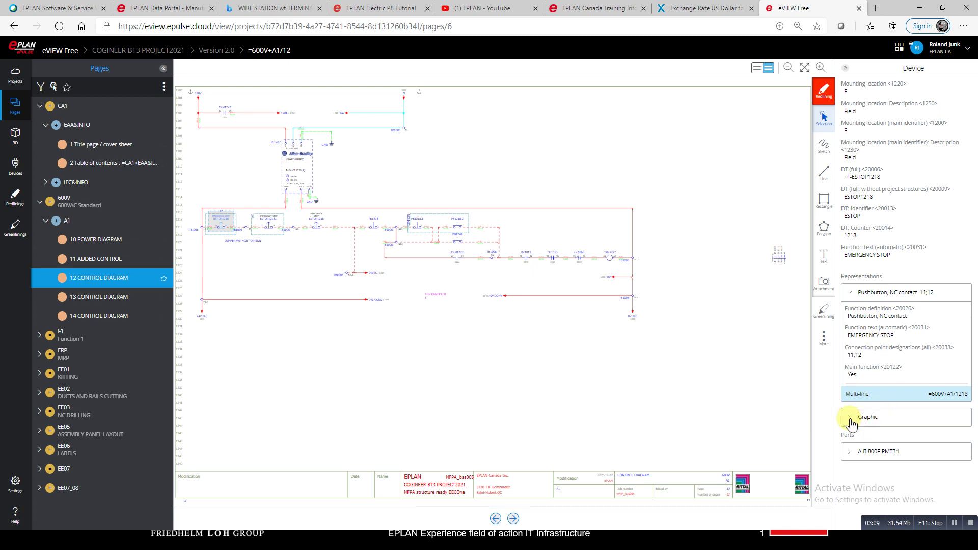
Step: Examine the graphic representation of field pushbutton ESTOP1218 and the properties of the ESTOP1218 device mounted at A1
left_click(862, 423)
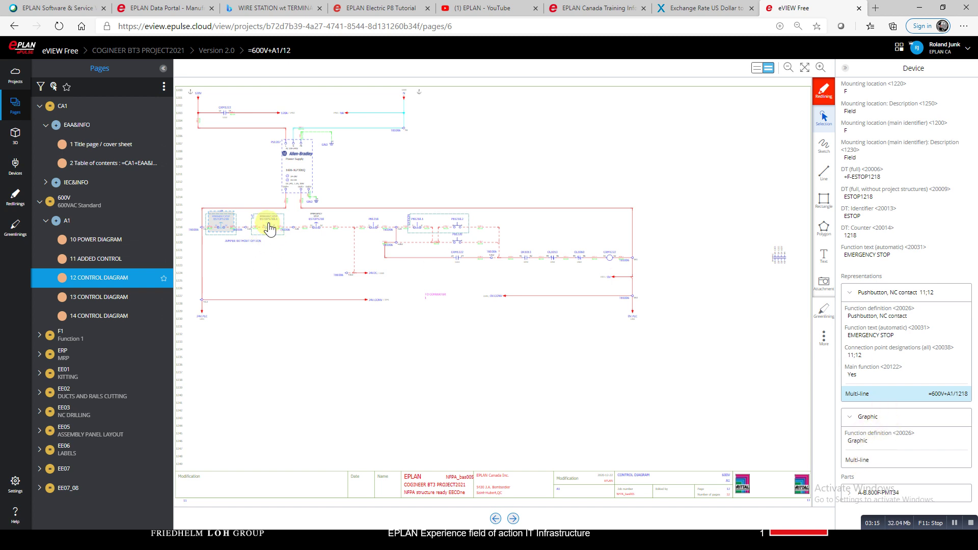
left_click(317, 230)
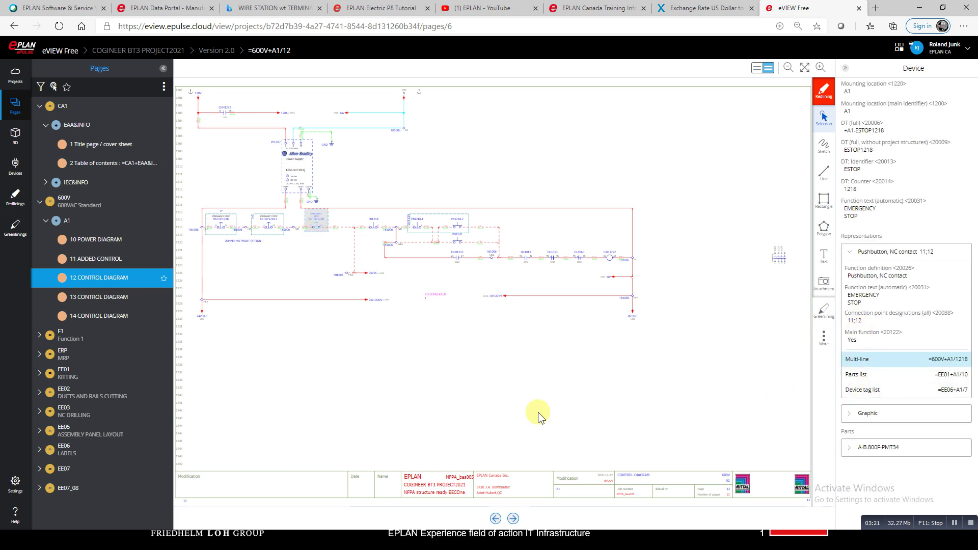
Step: Open the 3D layout space A1 MAIN PANEL and examine the enclosure up close and from different angles
left_click(13, 136)
left_click(41, 105)
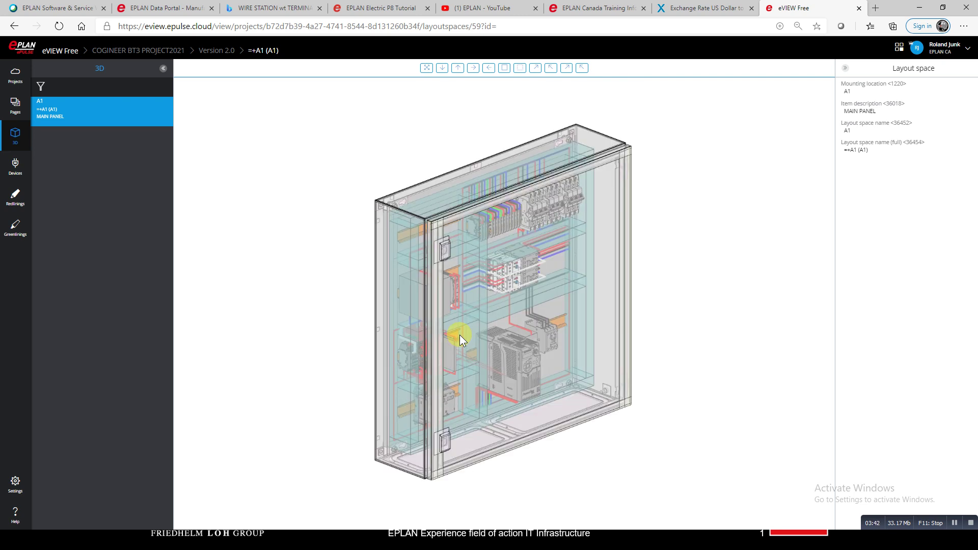
scroll(499, 274, "up", 5)
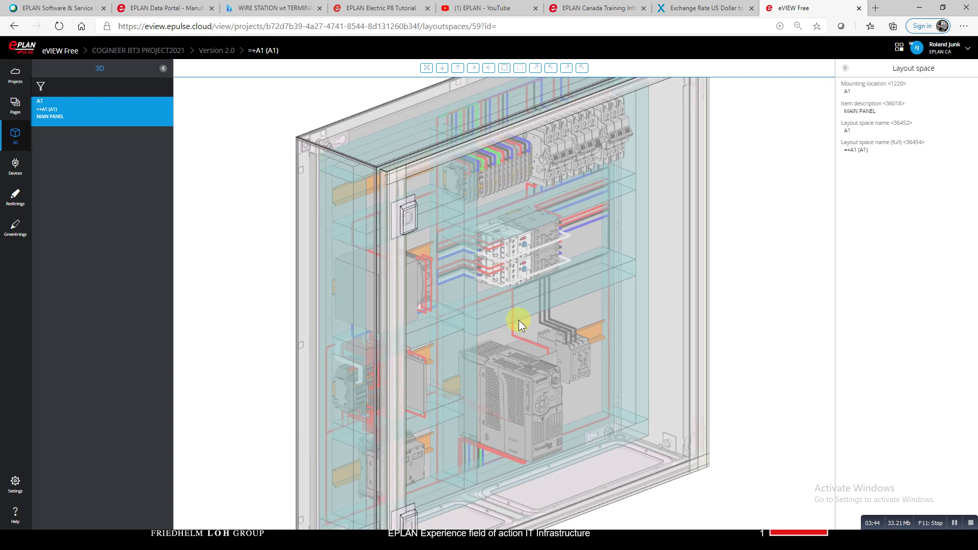
scroll(523, 382, "down", 5)
left_click_drag(524, 382, 459, 321)
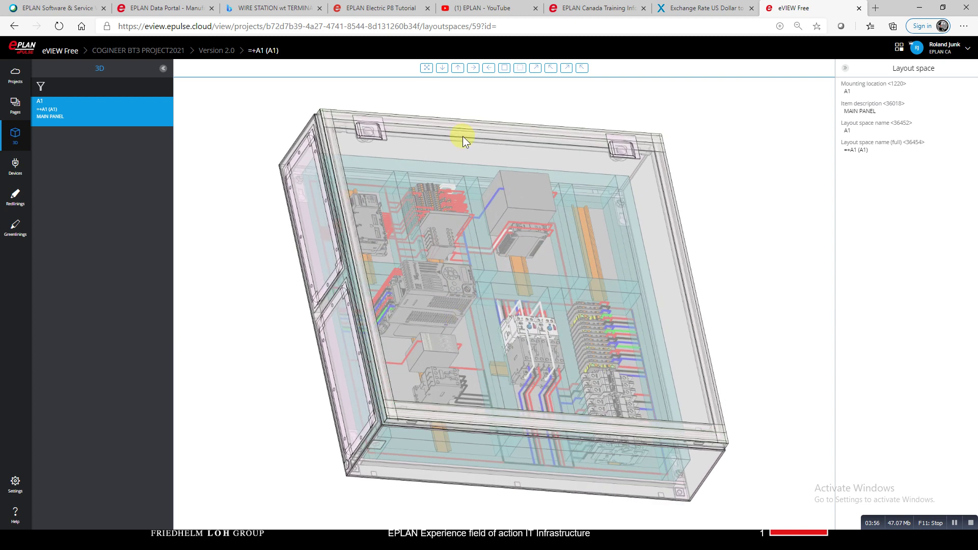
Step: View the enclosure in the standard side, top and bottom orientations, ending with an isometric view
left_click(474, 68)
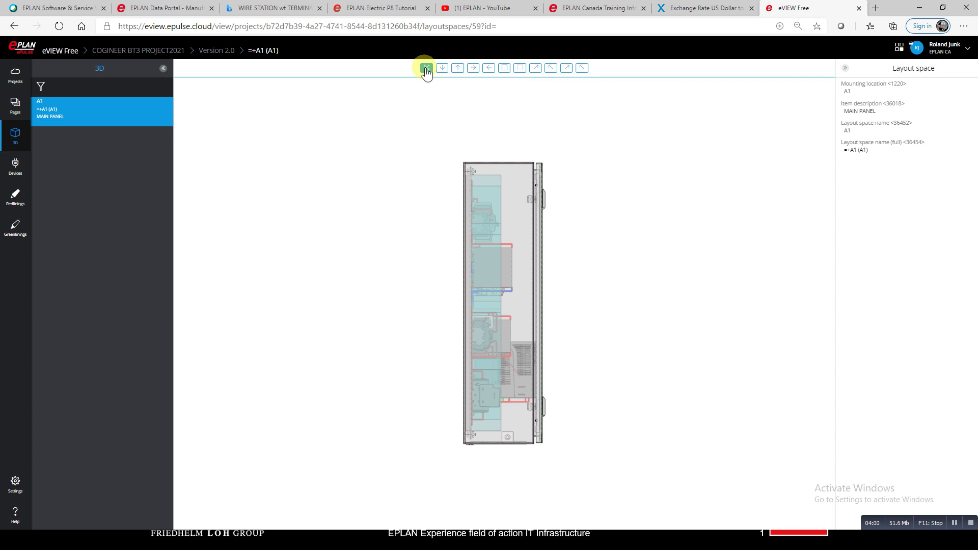
left_click(442, 69)
left_click(457, 69)
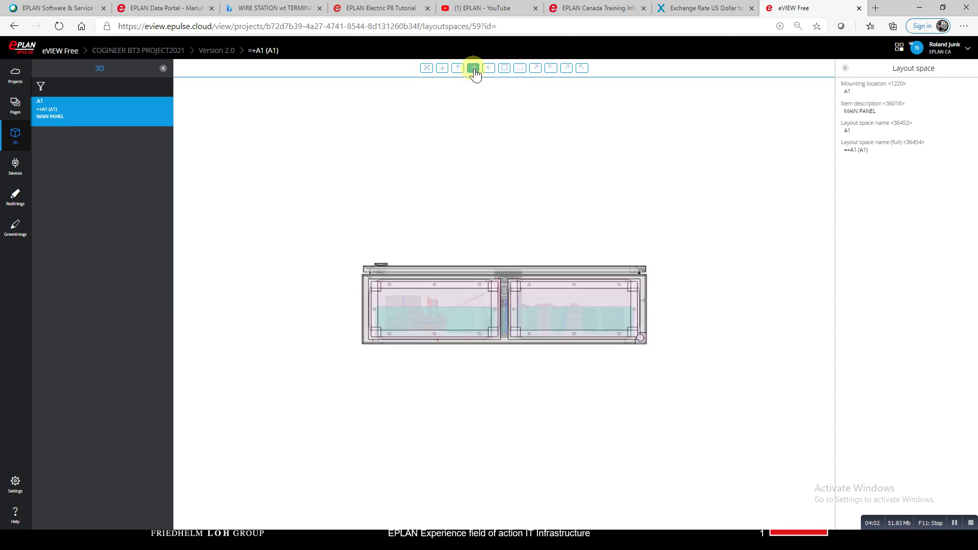
left_click(473, 69)
left_click(489, 69)
left_click(536, 69)
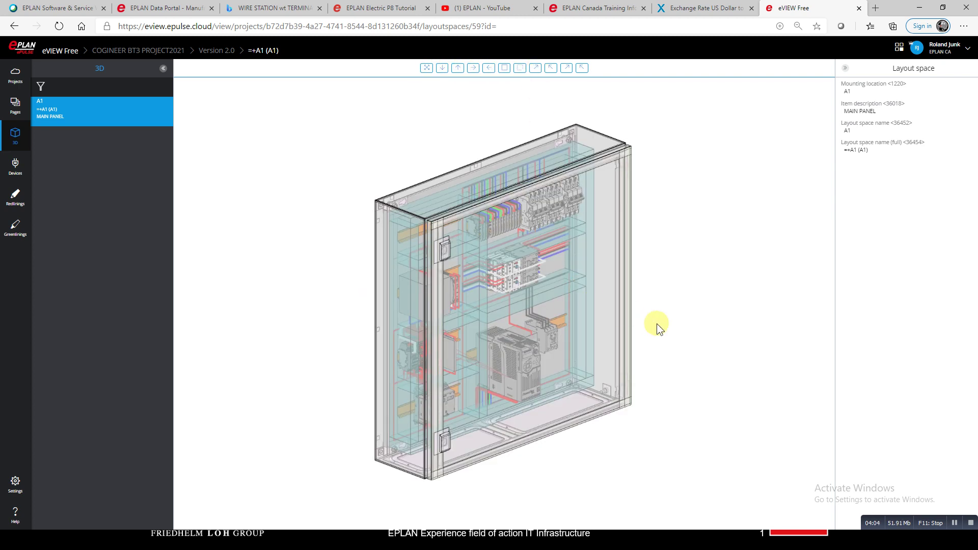
Step: Switch to EPLAN Pro Panel, launch eVIEW Free from EPLAN ePULSE and open COGINEER BT3 PROJECT2021
key("alt+Tab")
key("alt+Tab")
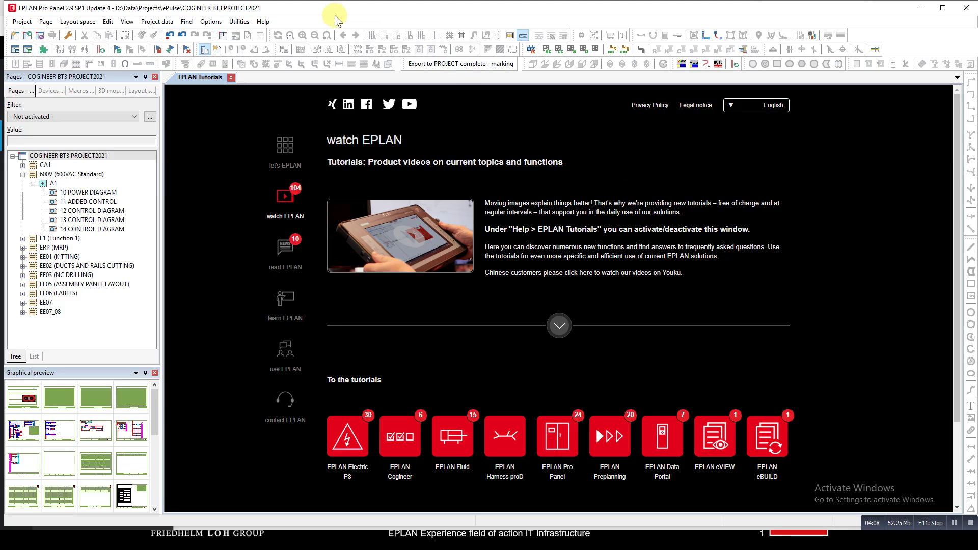
left_click(239, 21)
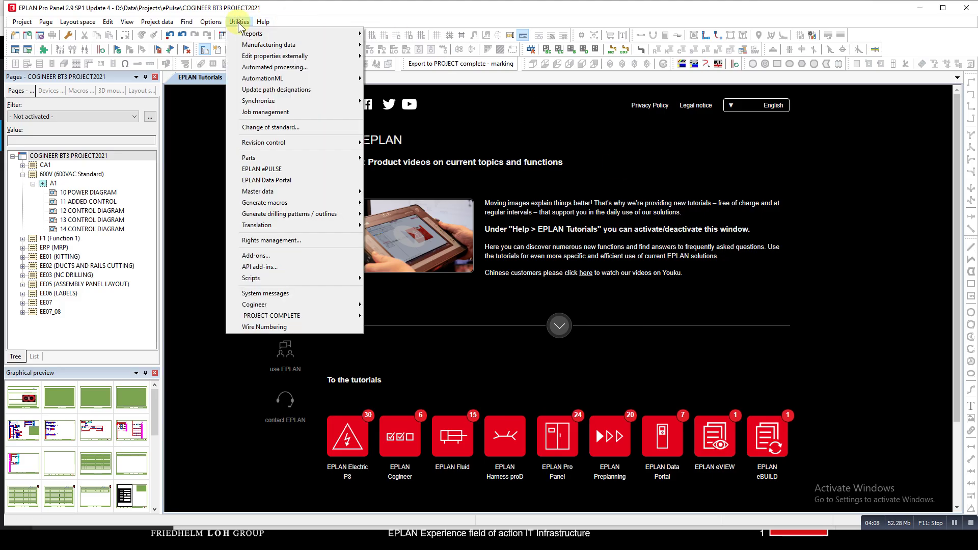
left_click(280, 171)
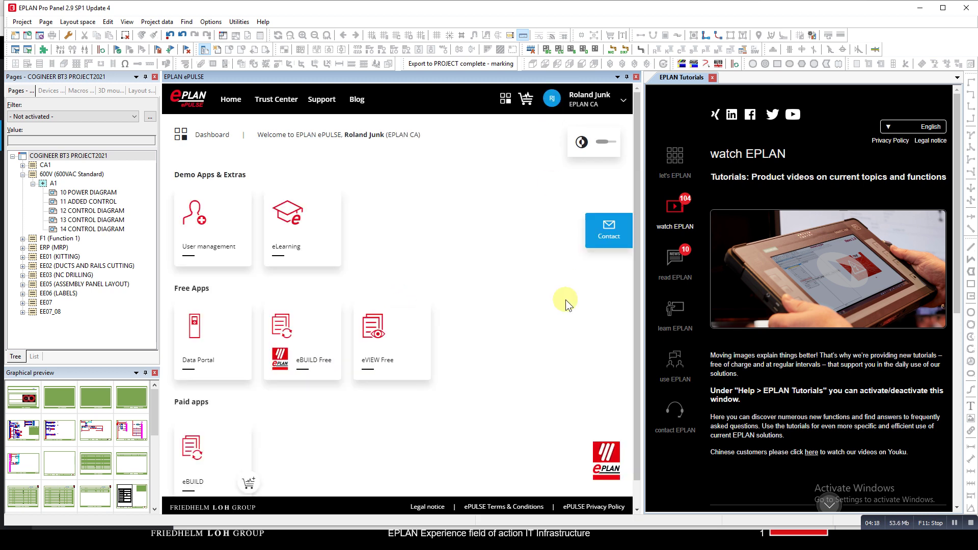
left_click(388, 350)
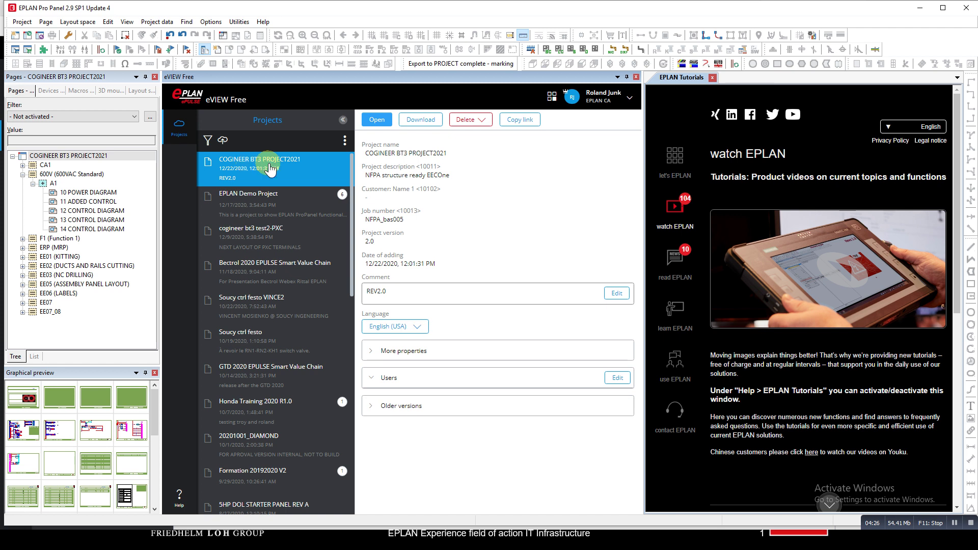
left_click(376, 121)
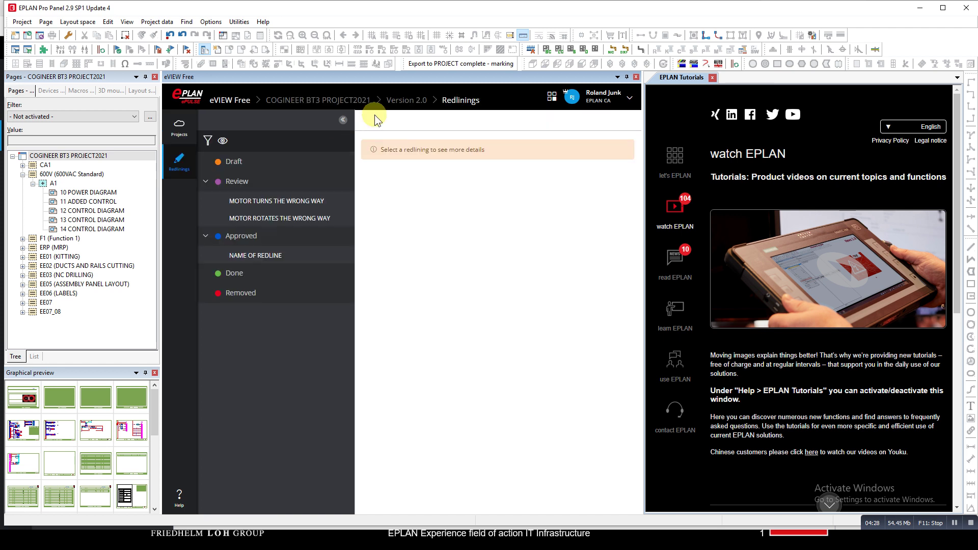
Step: Open the redlining MOTOR TURNS THE WRONG WAY, read its history and put the eVIEW window away
left_click(275, 201)
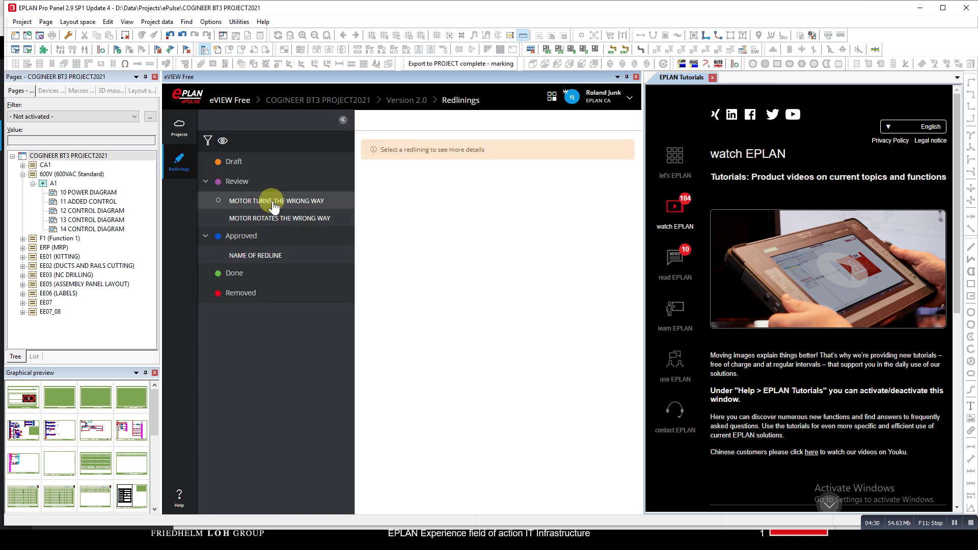
left_click(272, 216)
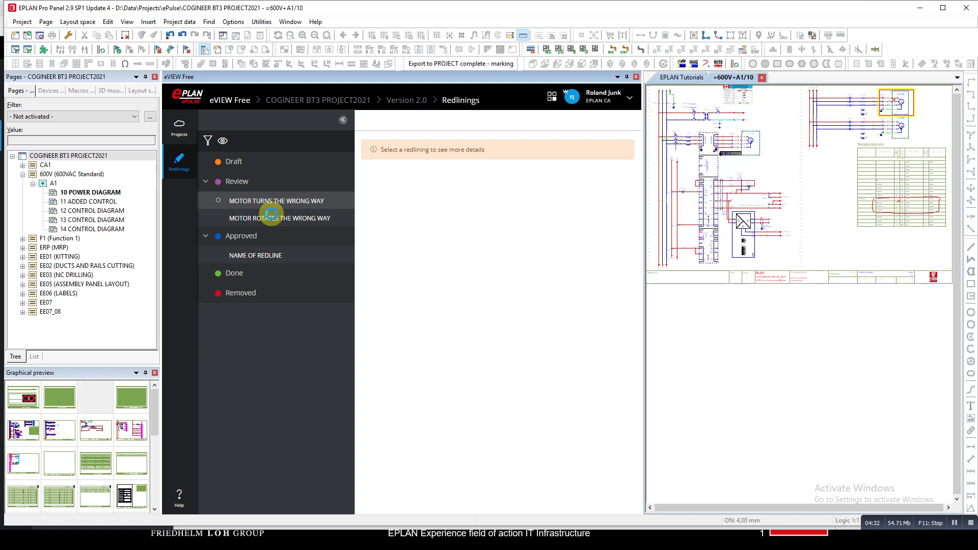
left_click(906, 122)
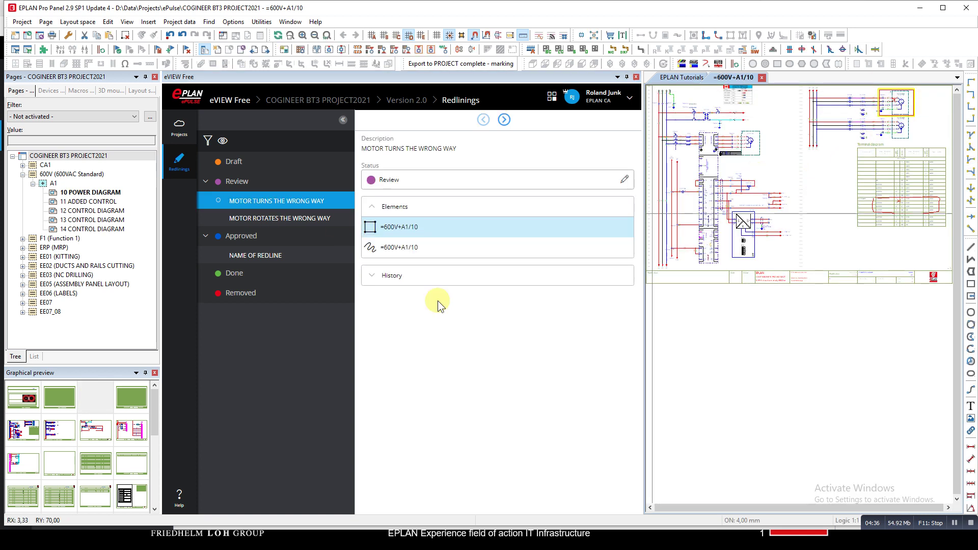
left_click(377, 280)
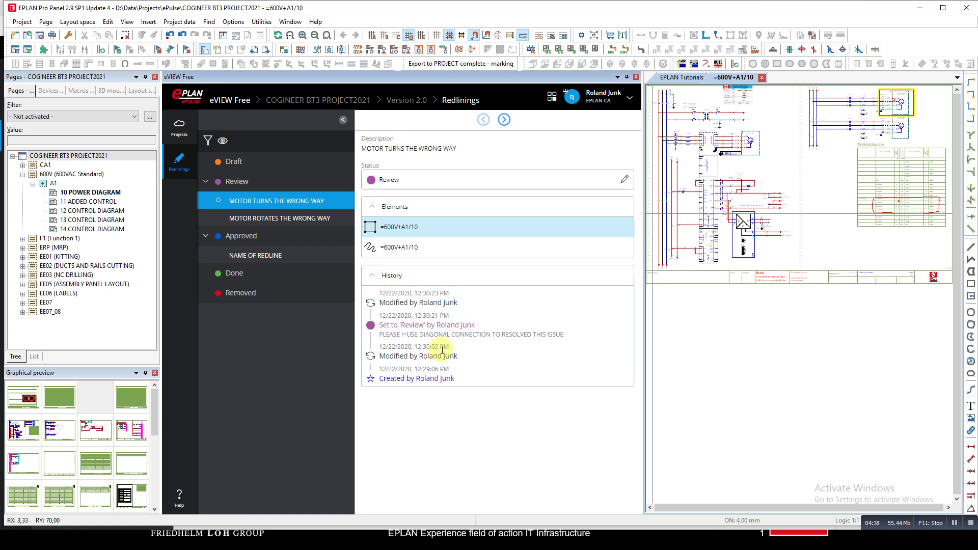
left_click(637, 77)
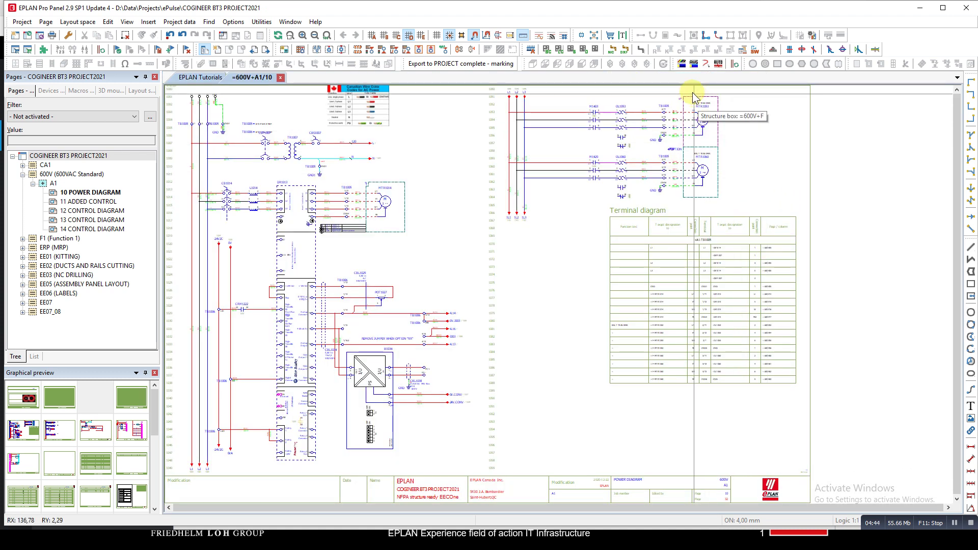
Step: Insert two crossing diagonal connections on page 10 to swap the U1 and V1 wires of belt transfer motor MTR1053
scroll(699, 96, "up", 5)
scroll(700, 95, "down", 3)
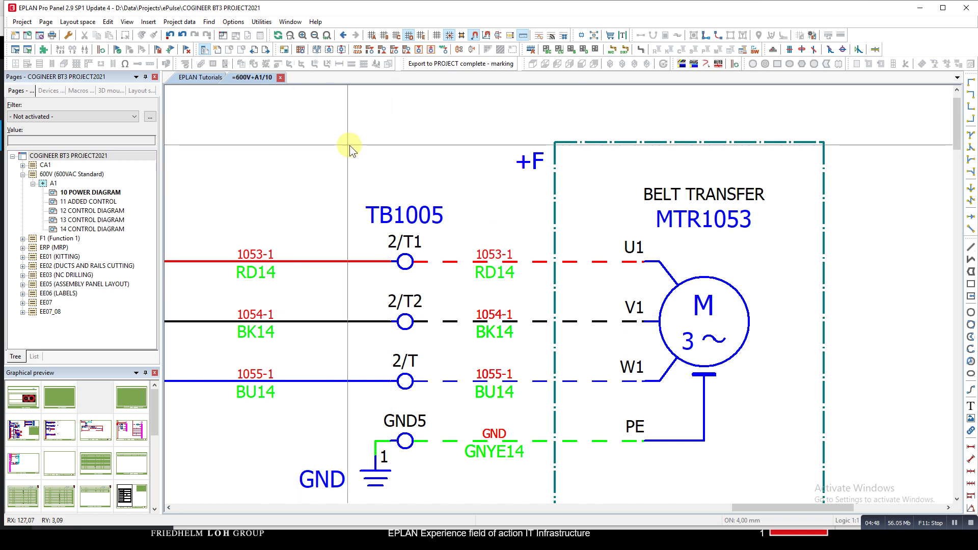
left_click(148, 21)
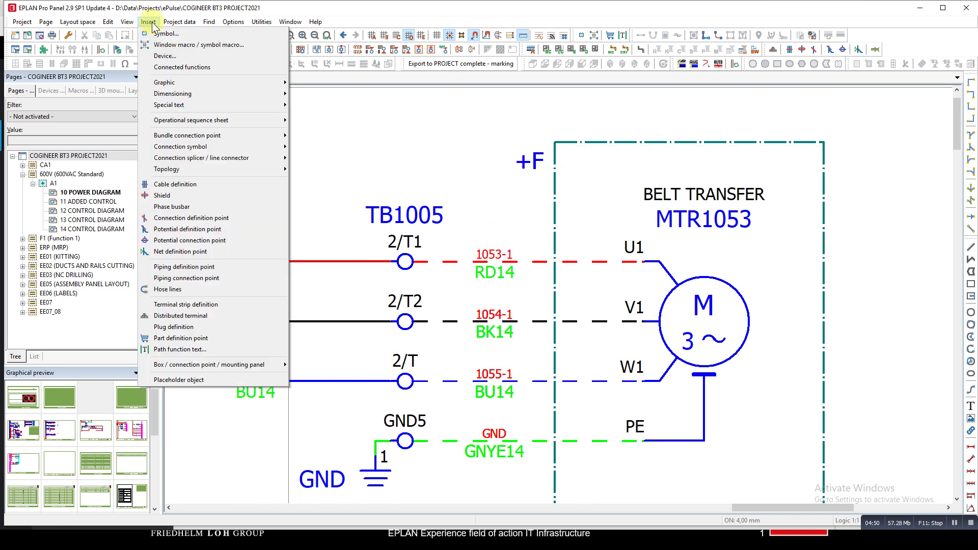
mouse_move(192, 150)
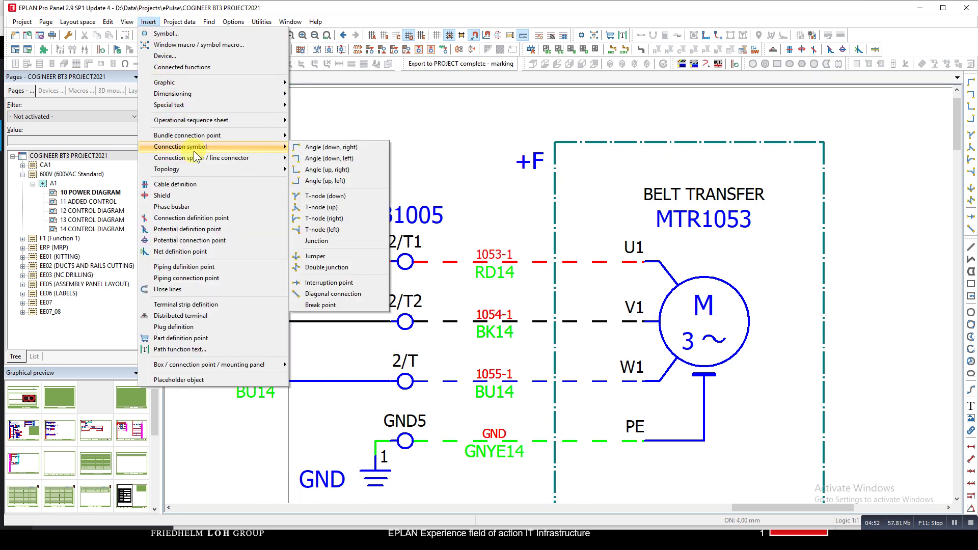
left_click(359, 296)
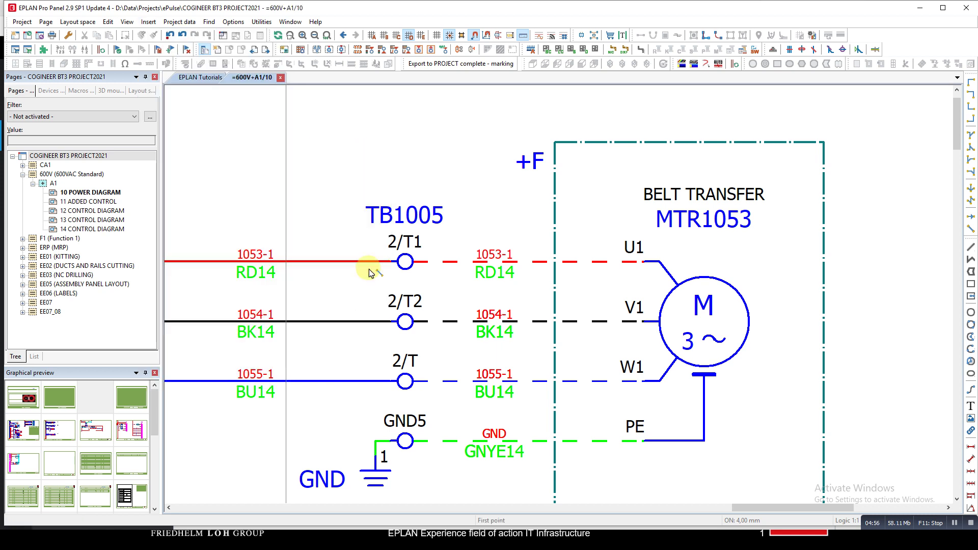
left_click(368, 154)
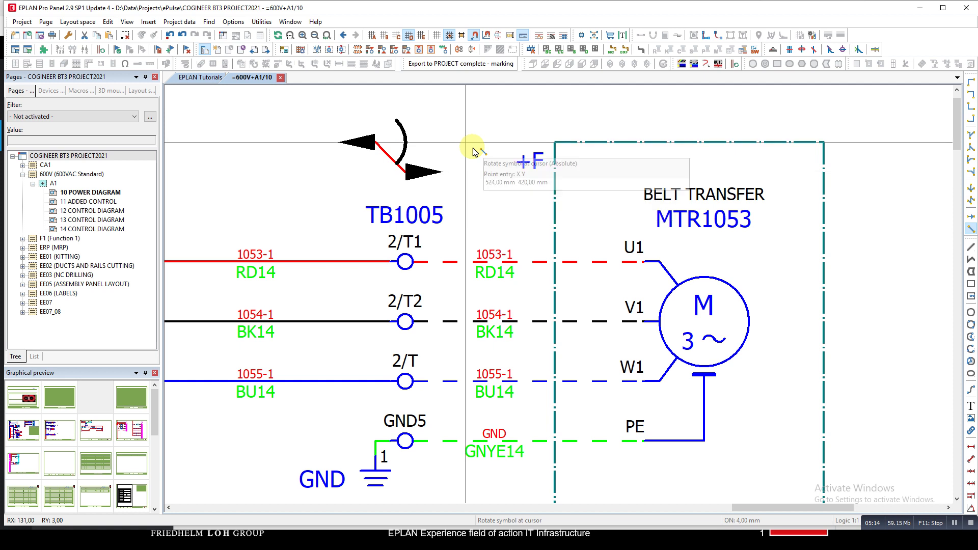
key("Escape")
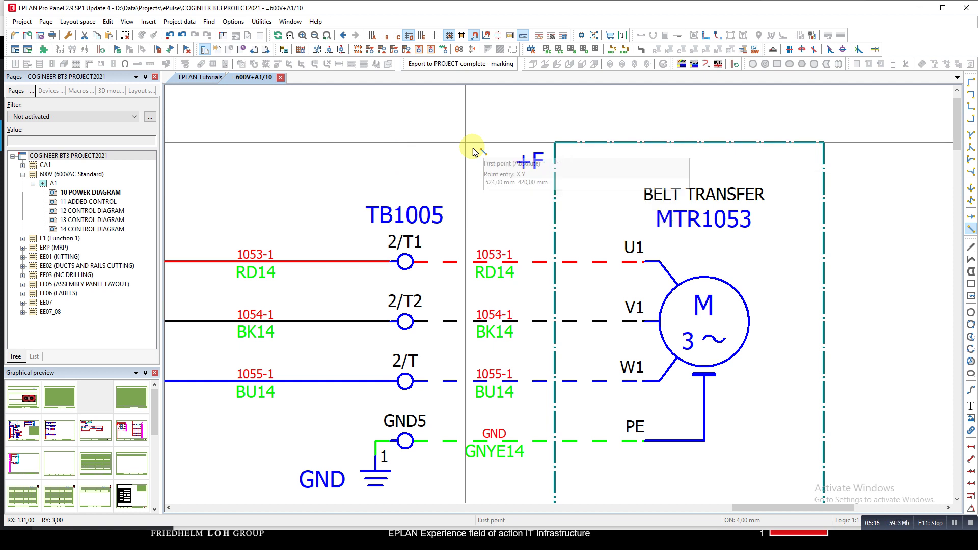
left_click(576, 265)
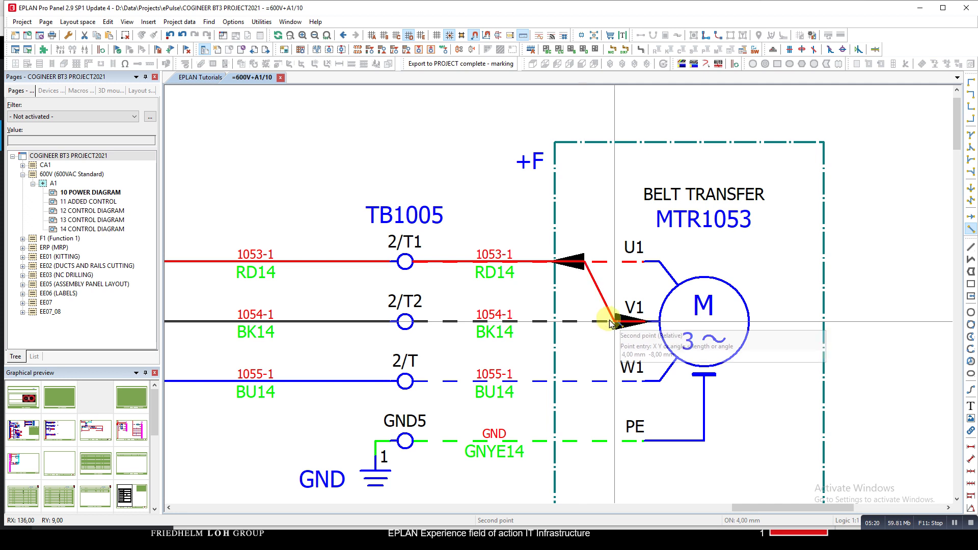
left_click(594, 314)
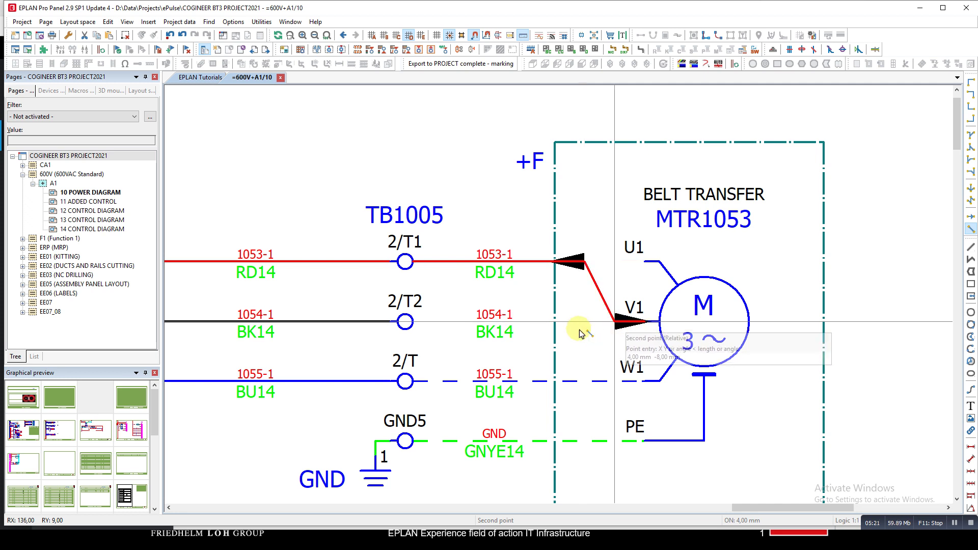
left_click(615, 261)
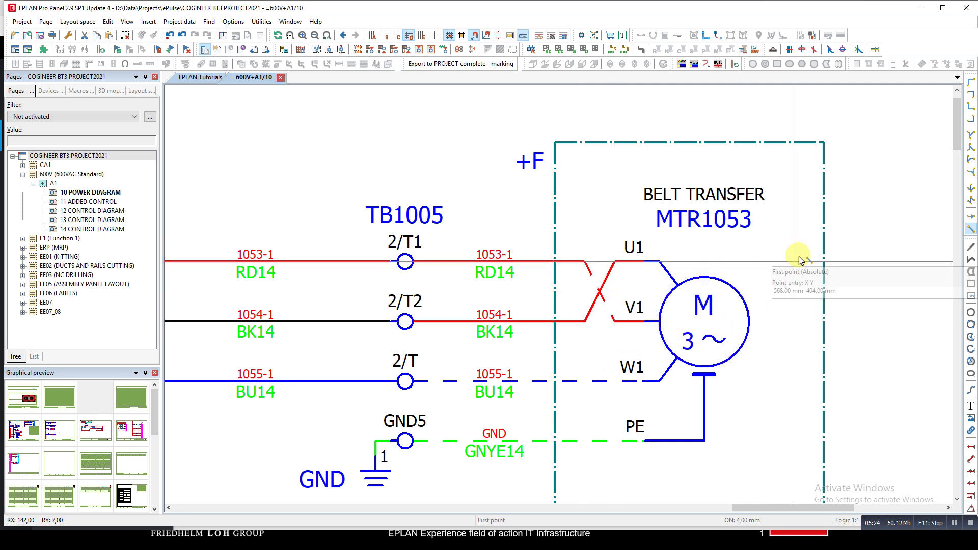
Step: Update the TB1005 terminal diagram report on page 10 to match the new motor wiring
scroll(432, 109, "down", 3)
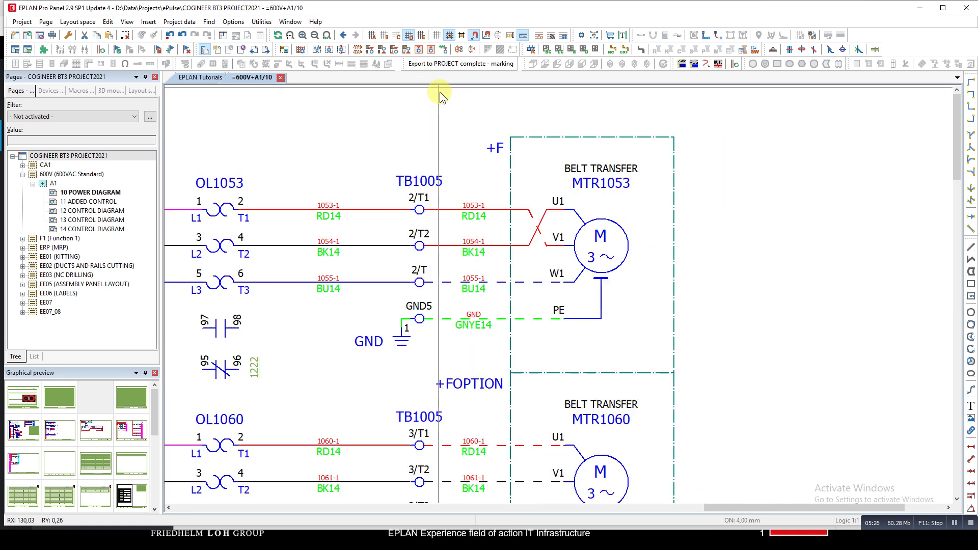
scroll(433, 109, "down", 2)
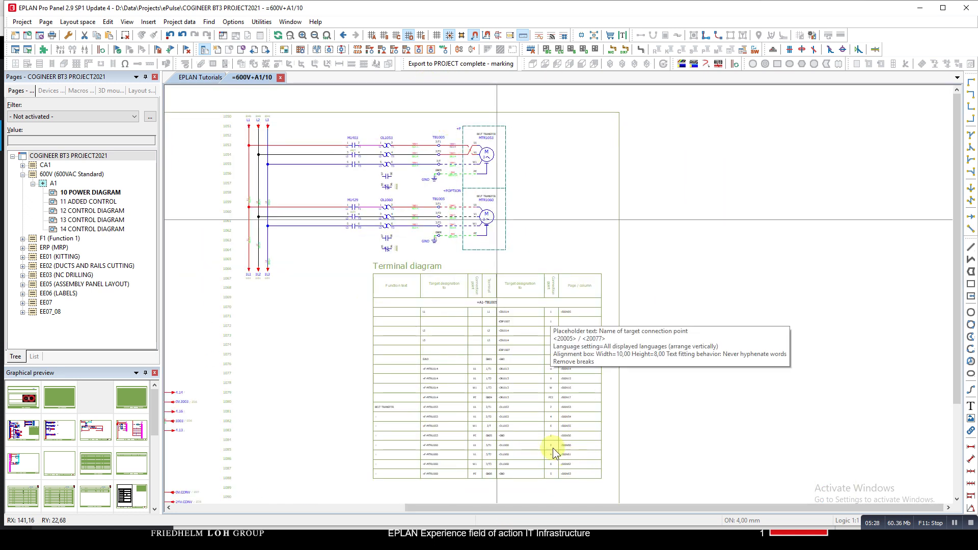
scroll(544, 452, "up", 4)
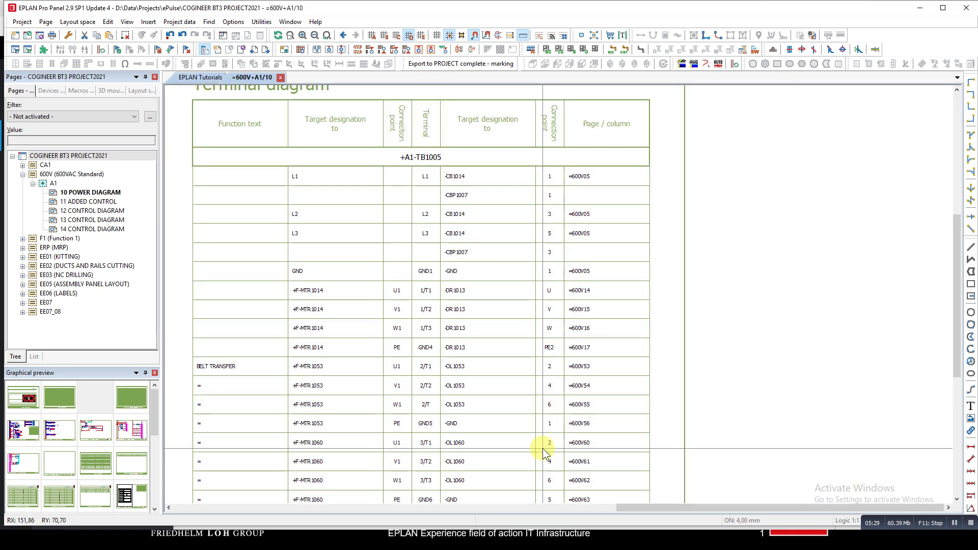
left_click(261, 21)
mouse_move(316, 33)
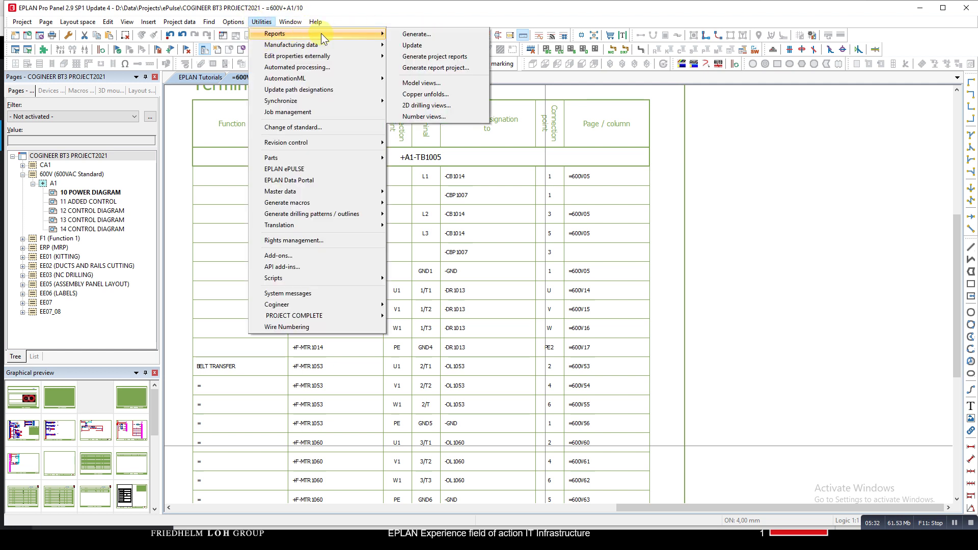
left_click(443, 45)
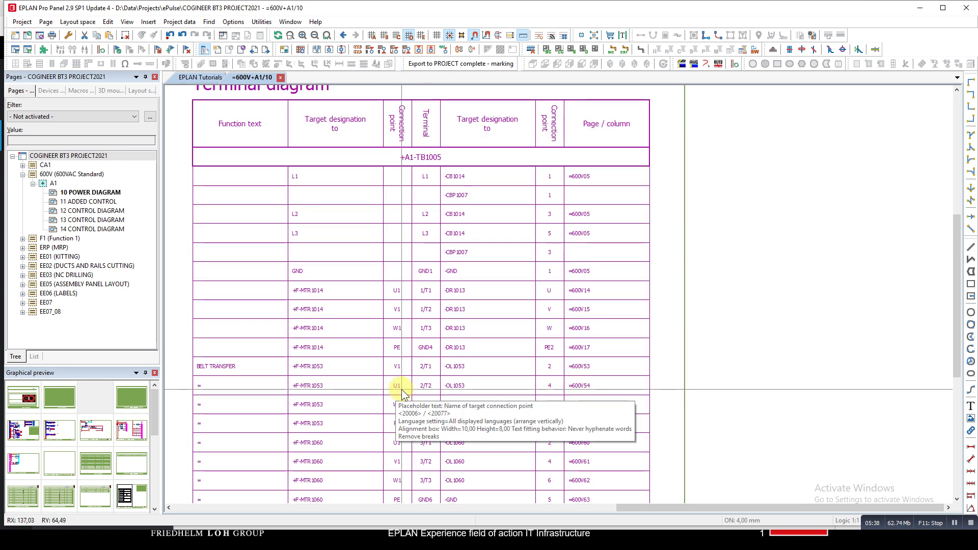
Step: Insert a diagonal connection from the vertical L1 wire to the L2 wire on page 10, between rows 1055 and 1058
left_click(329, 34)
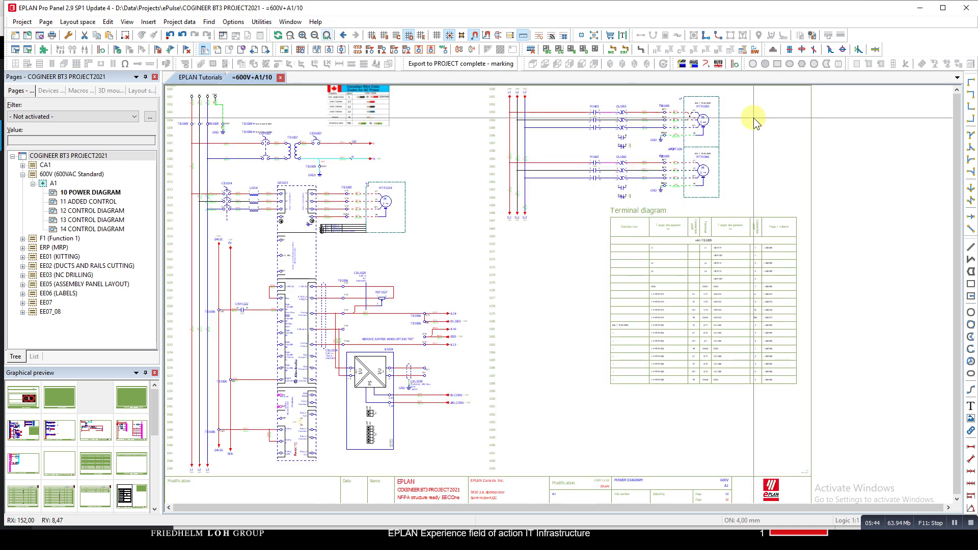
left_click(148, 22)
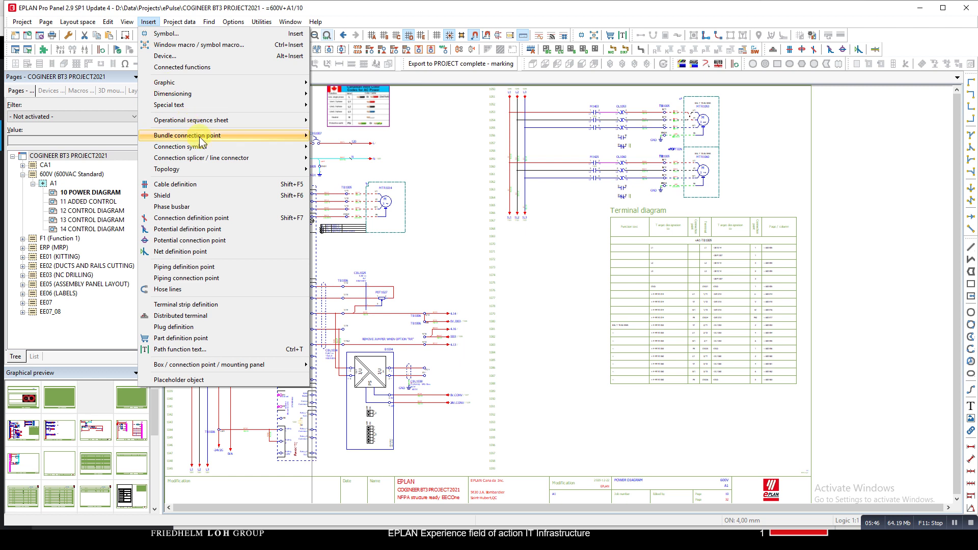
mouse_move(209, 147)
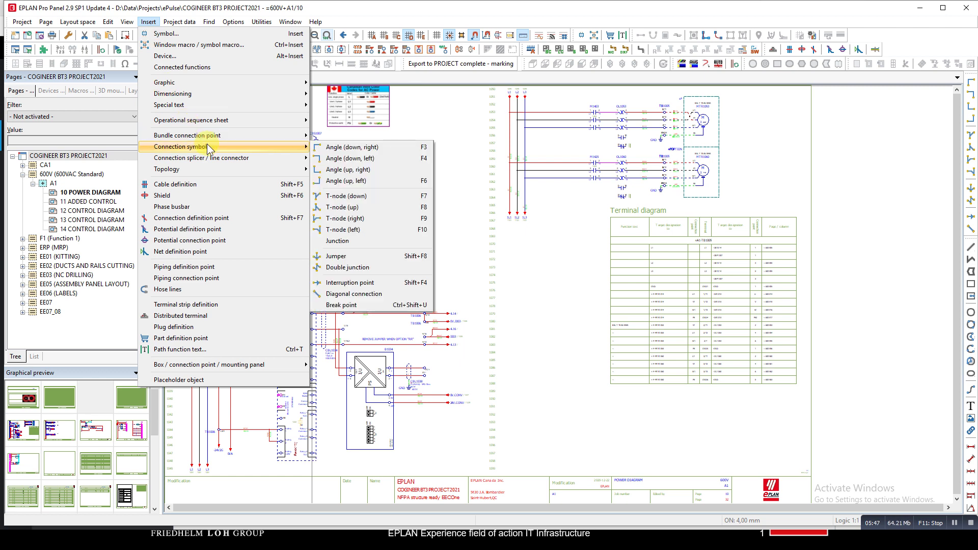
left_click(407, 300)
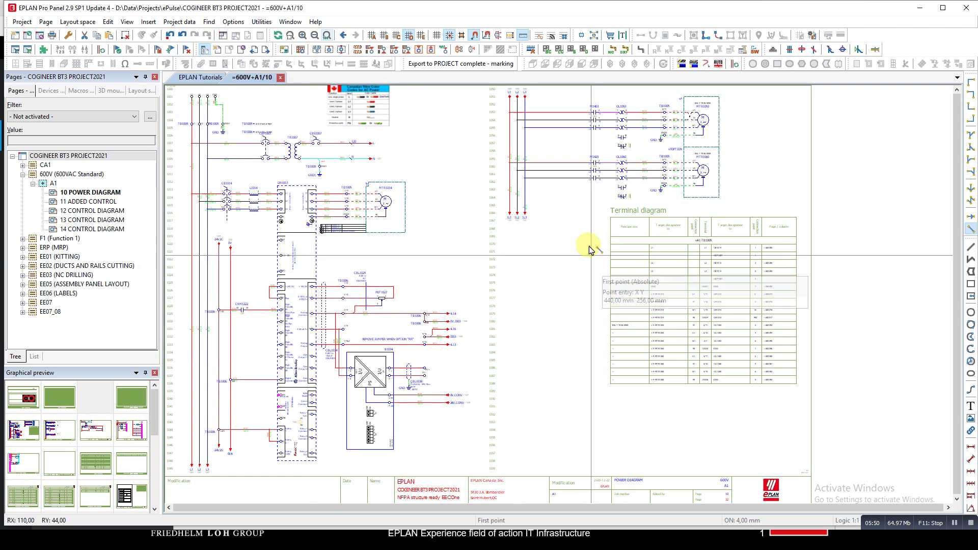
scroll(515, 107, "up", 5)
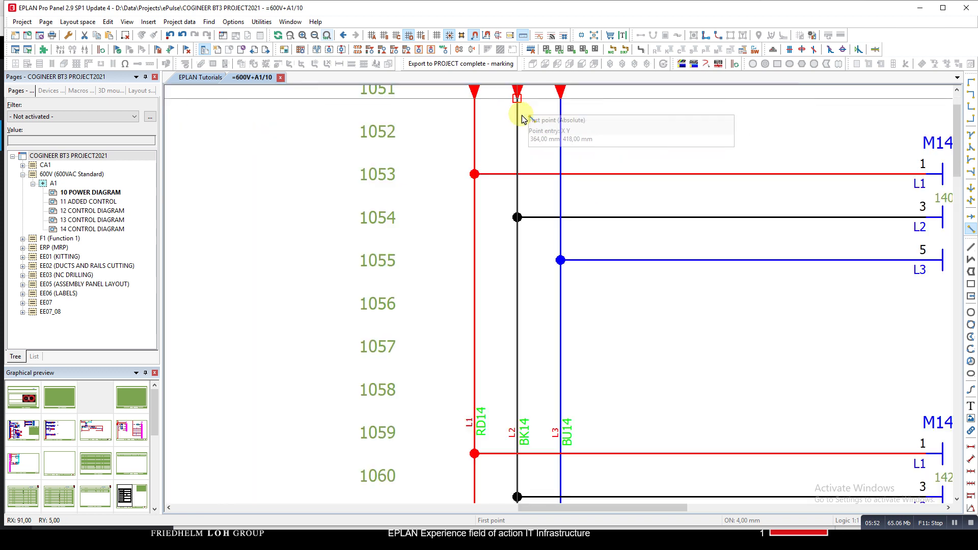
left_click(468, 301)
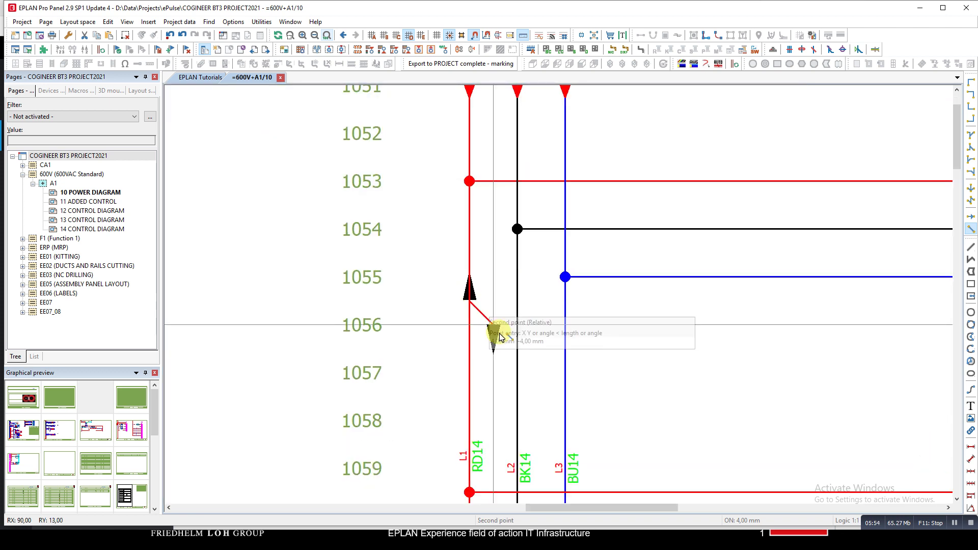
left_click(517, 397)
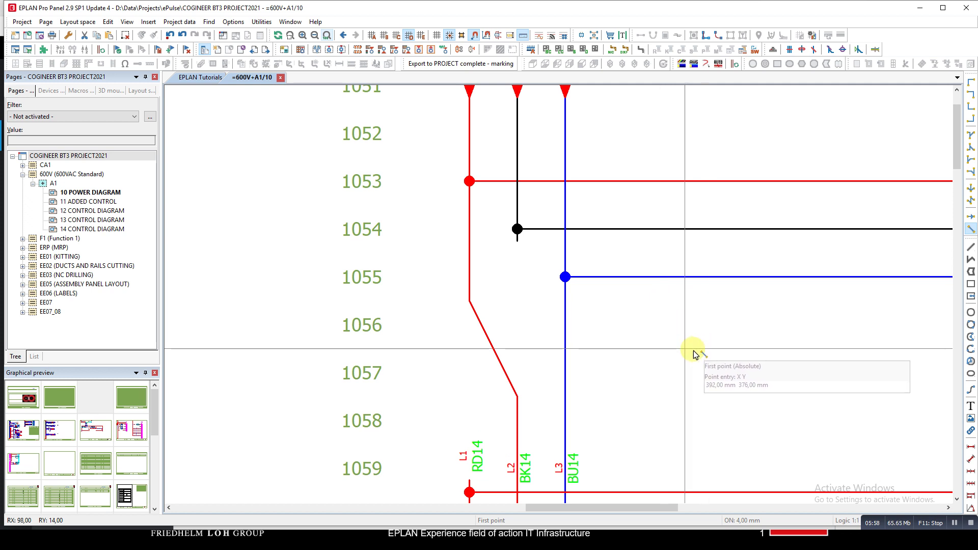
Step: Rotate the diagonal connection symbol to horizontal and insert it from the row 1053 wire to the row 1054 wire, offset 8 mm across and 4 mm down
key("ctrl")
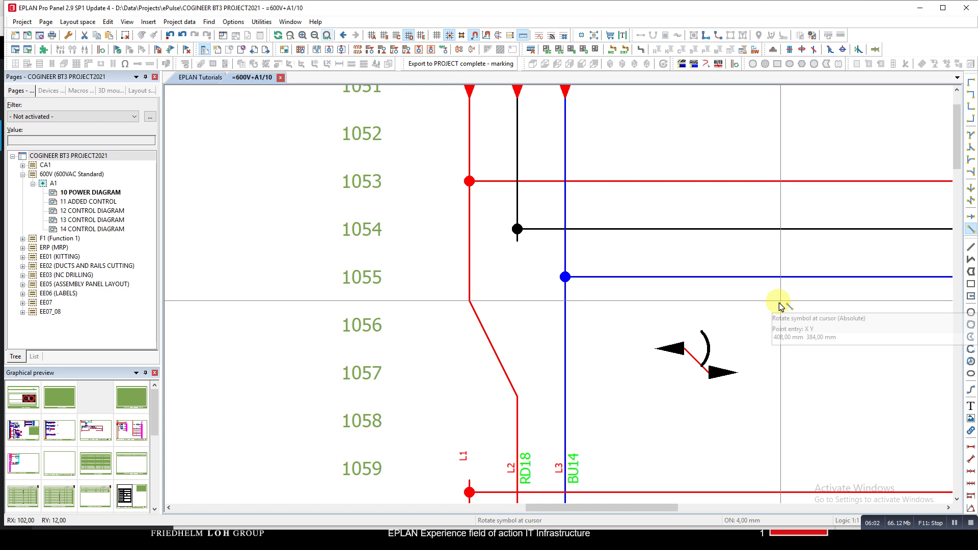
left_click(683, 180)
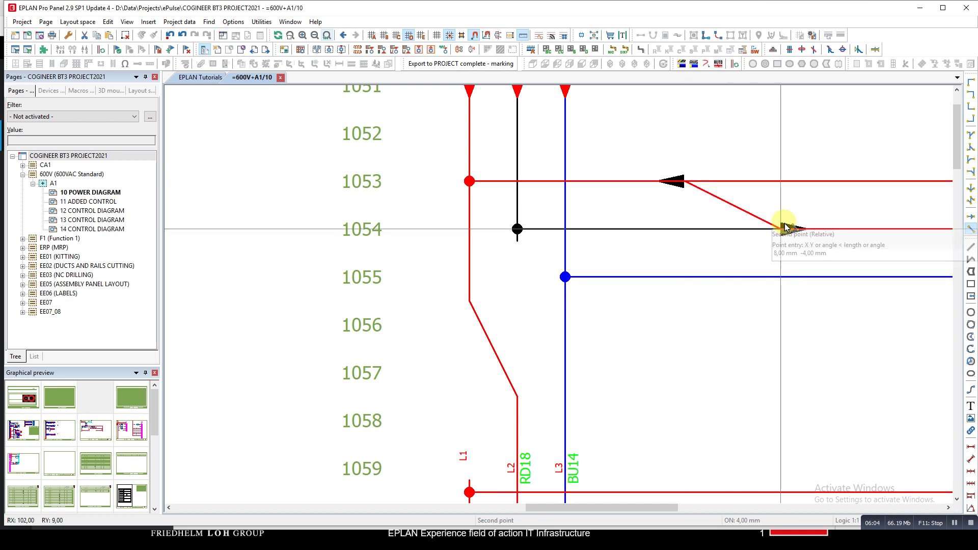
left_click(791, 345)
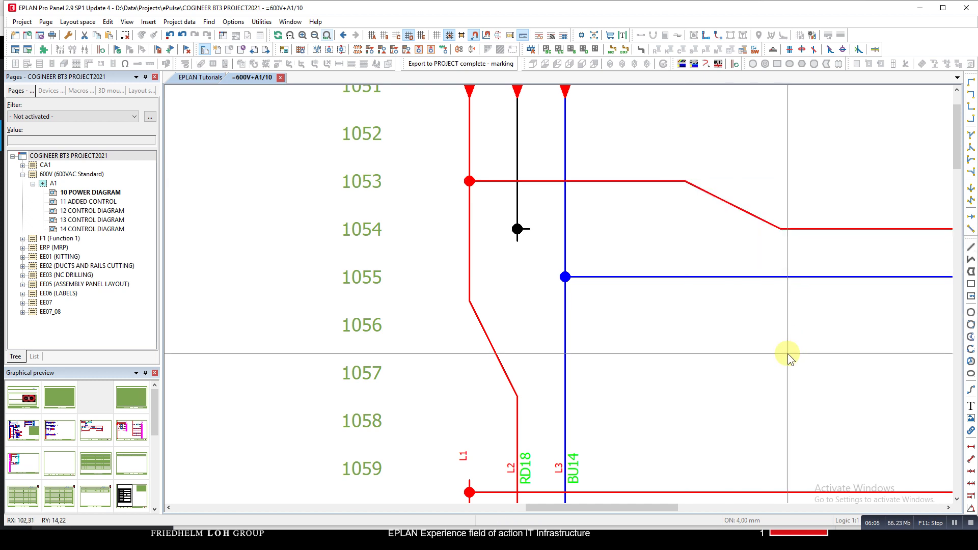